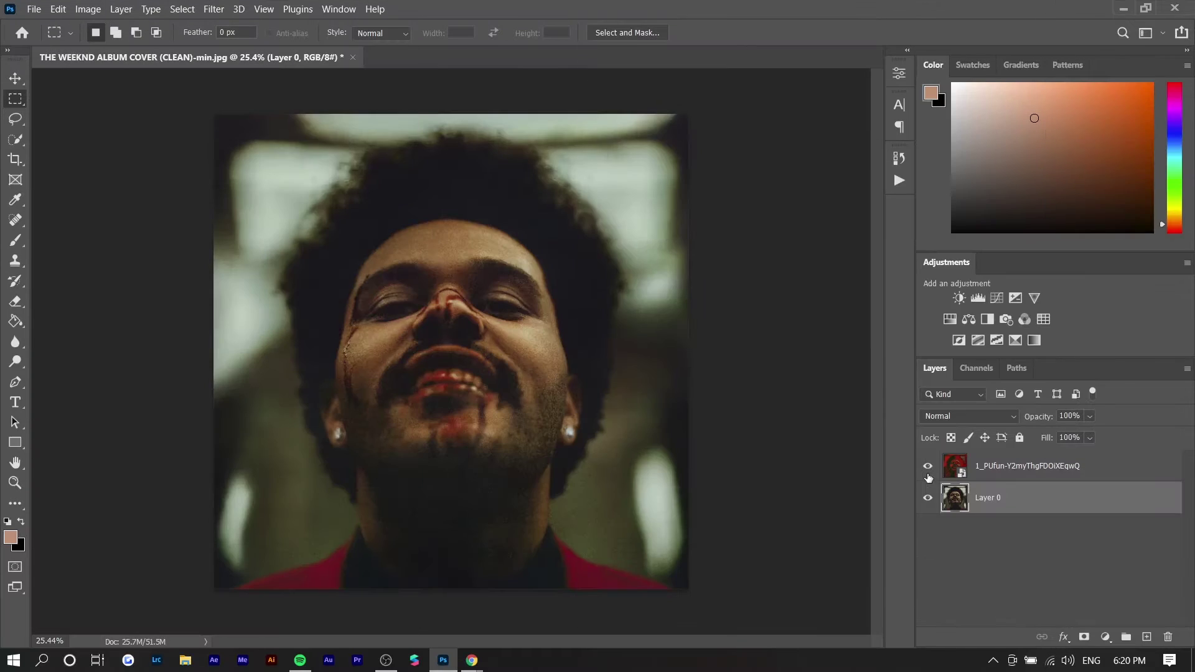
Step: Make the red reference image visible above the portrait on Layer 0
click(927, 467)
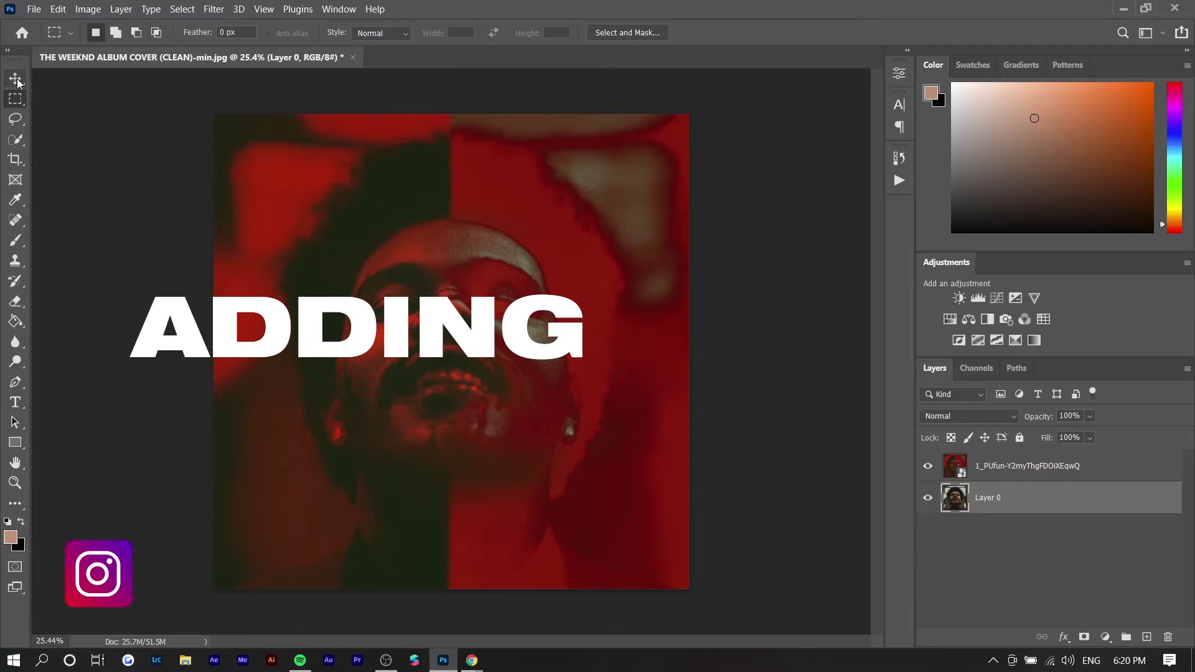
Step: Select the red reference layer and toggle its visibility to compare it with the portrait
key(v)
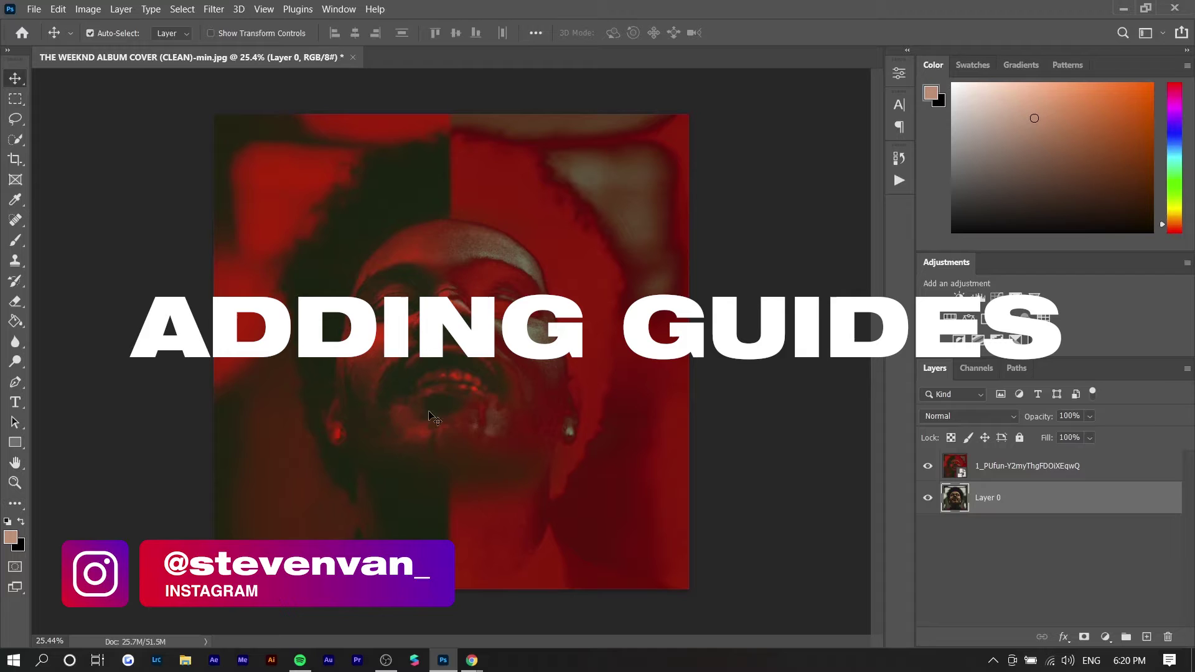
click(464, 141)
key(ctrl+comma)
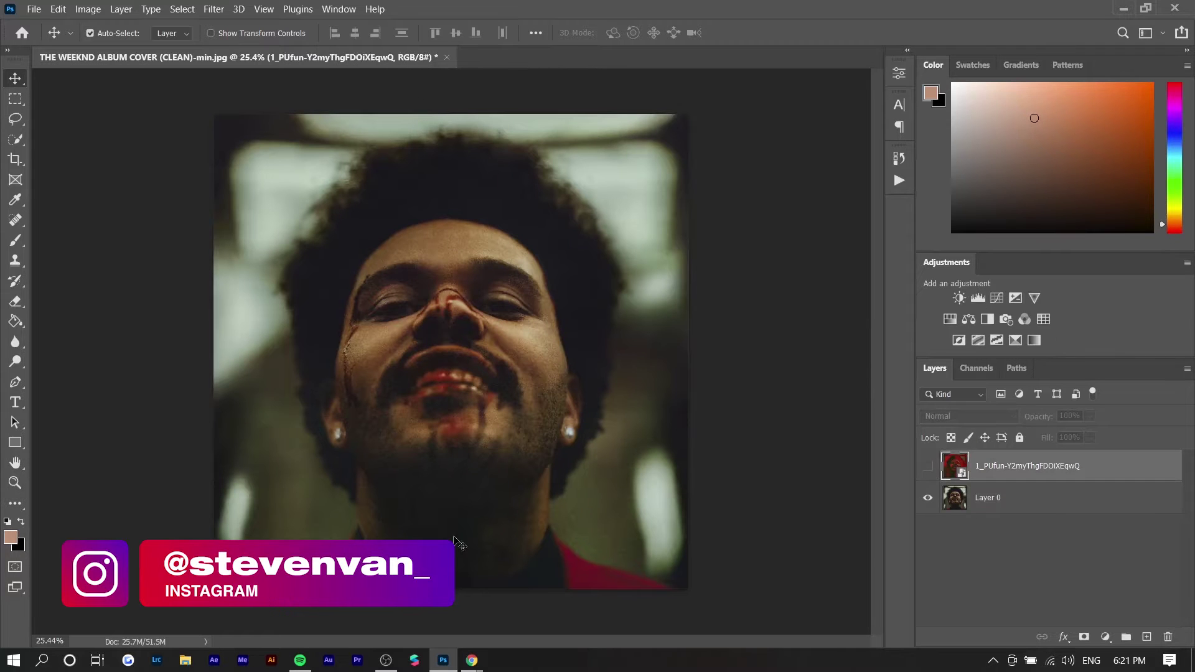
key(ctrl+comma)
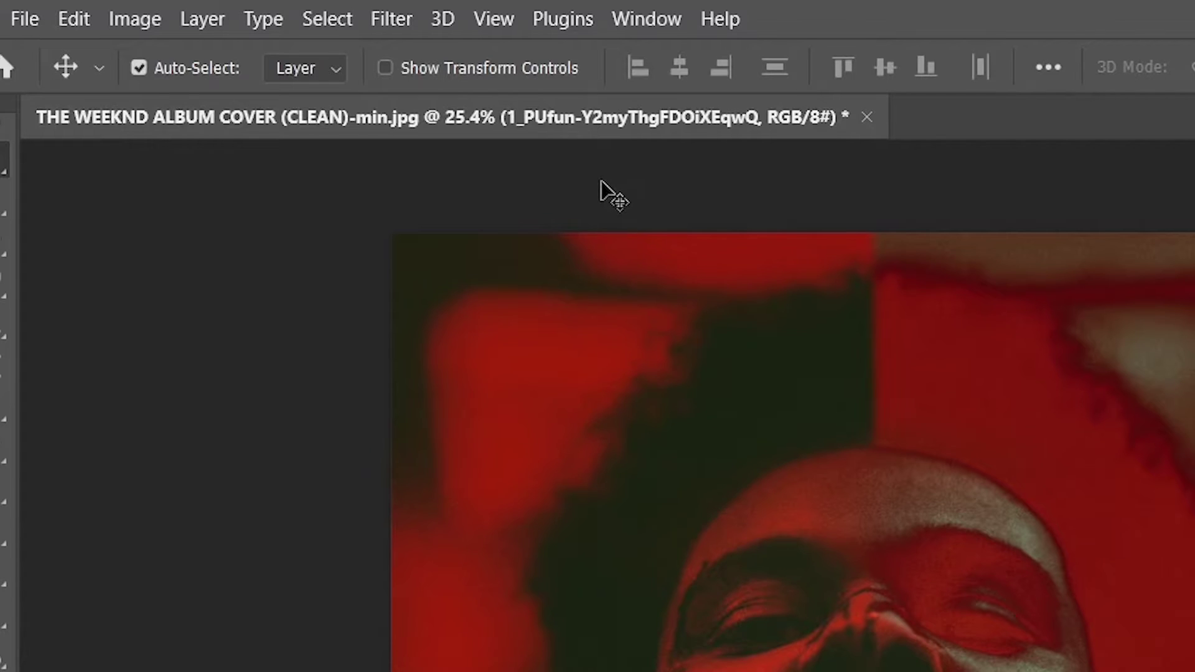
Step: Add a New Guide Layout with 2 columns, splitting the canvas down the middle
click(266, 11)
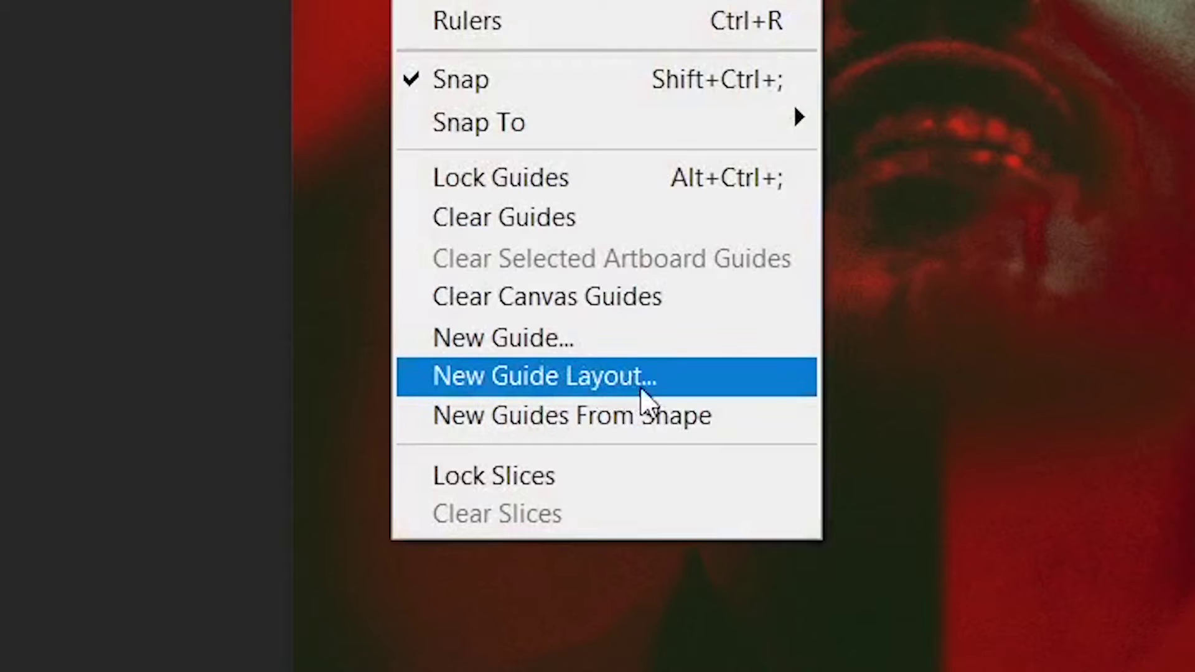
click(610, 395)
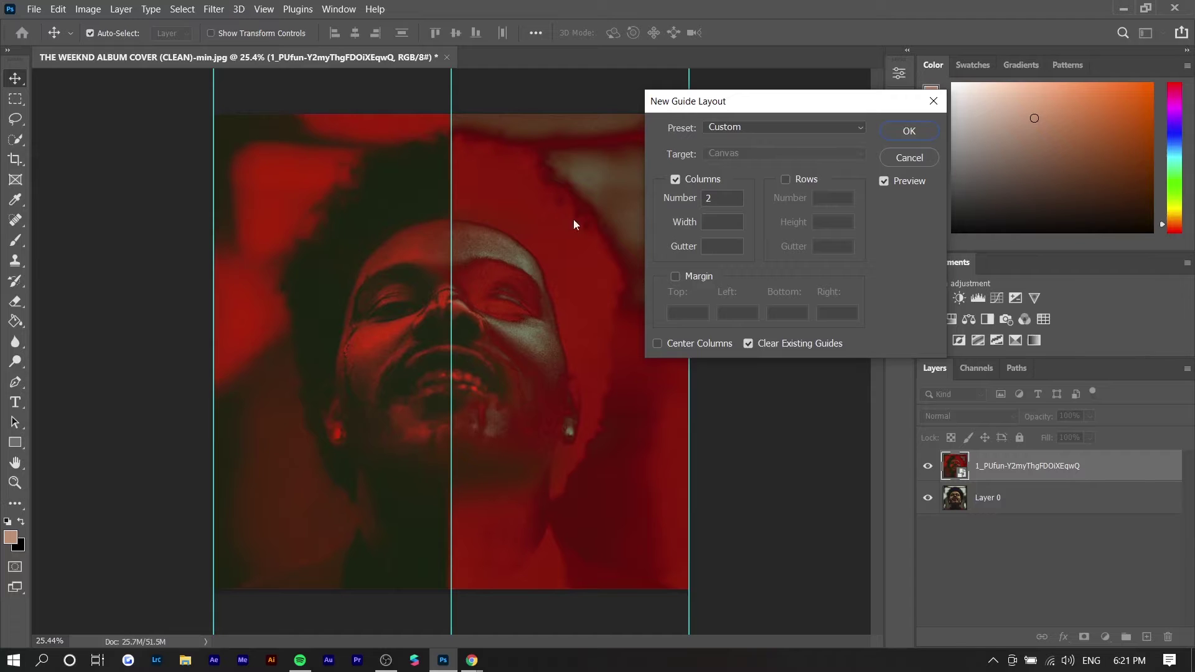
click(712, 199)
text(4)
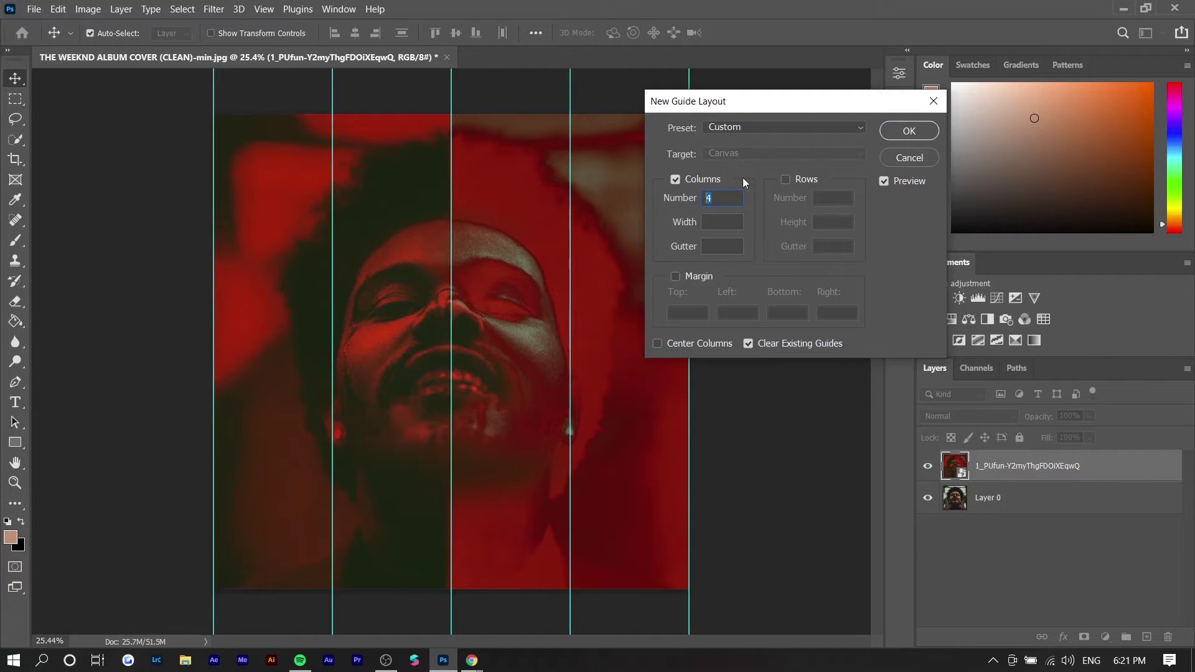
text(2)
key(Return)
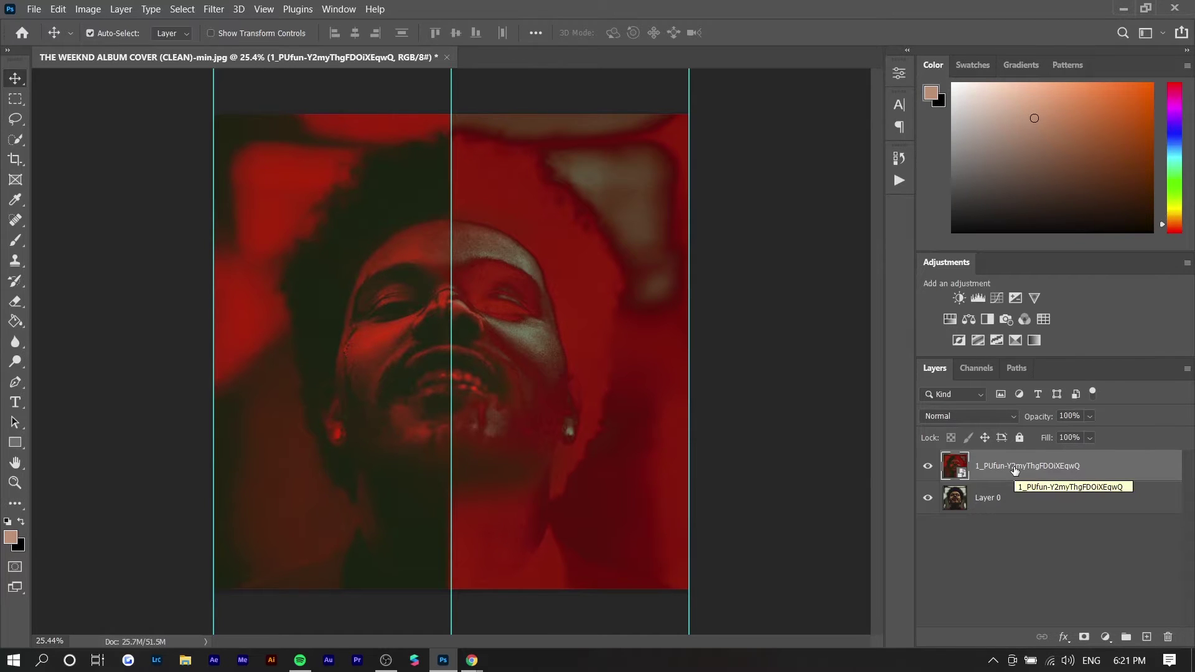
Step: Delete the red reference layer and marquee-select the left half of the photo
key(Delete)
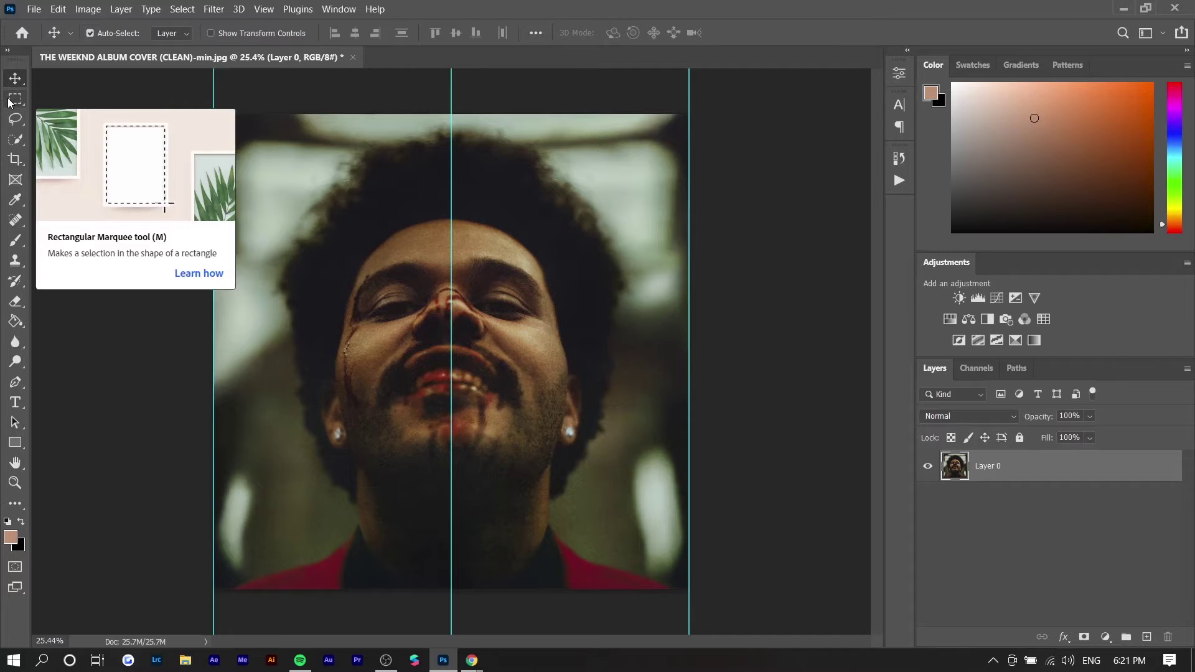
click(9, 101)
drag(154, 94, 488, 549)
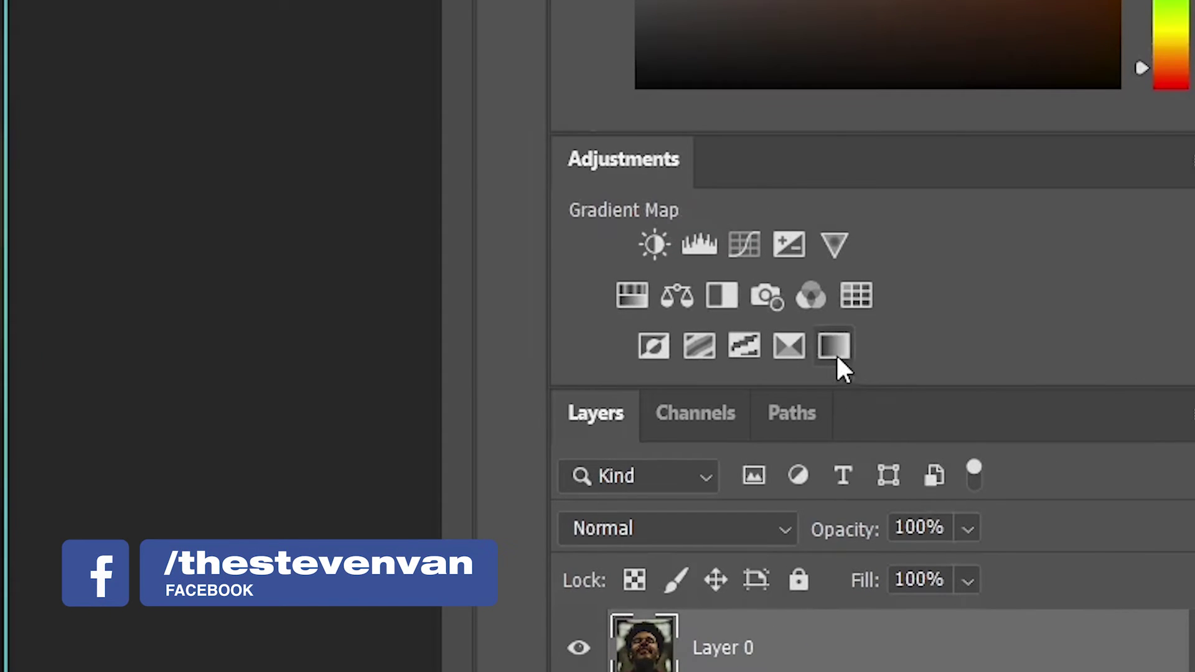
Step: Add a Gradient Map with a black stop at 0% and a red stop at 100%
click(959, 342)
click(779, 125)
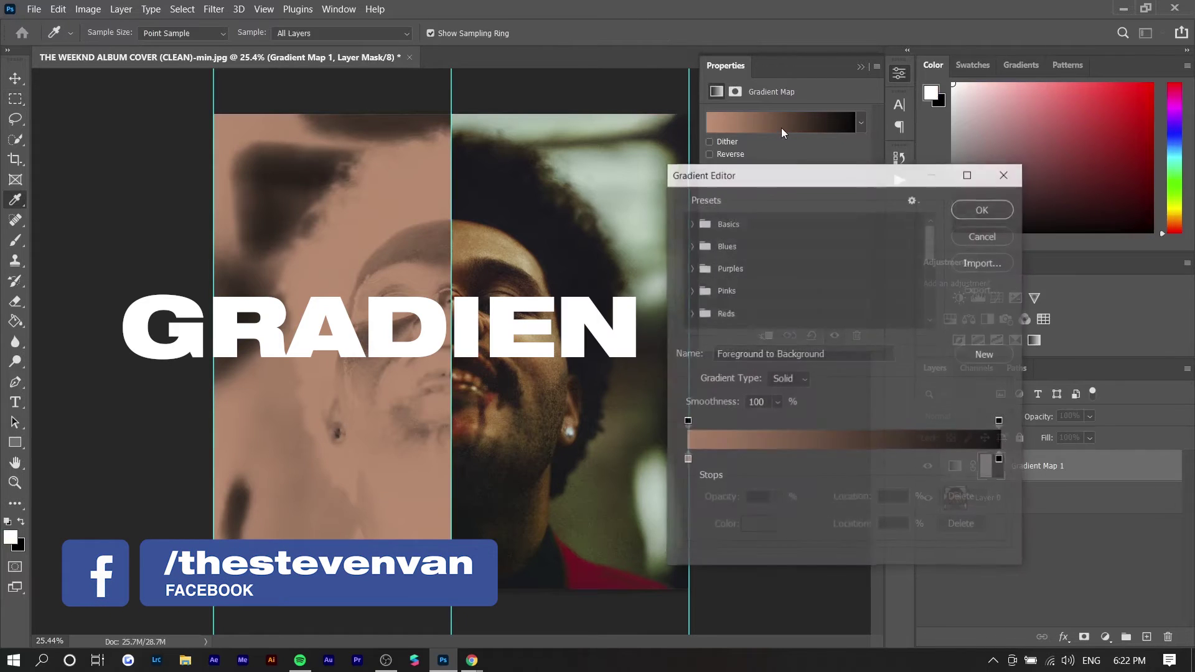
click(686, 460)
double_click(687, 460)
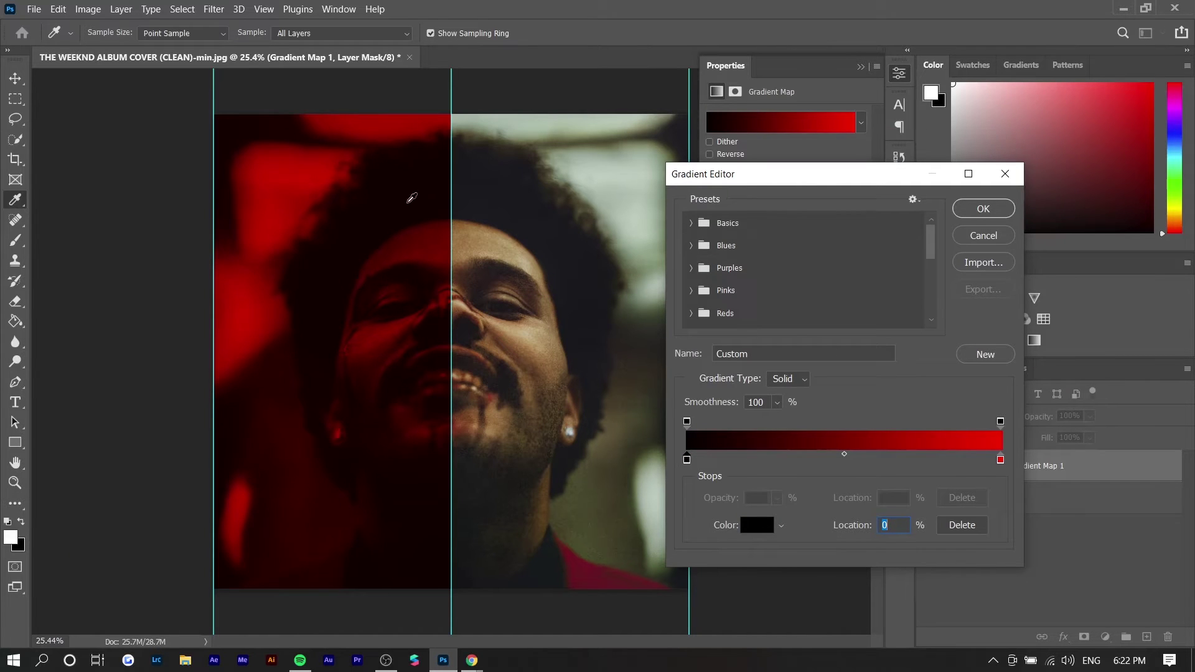
click(1000, 460)
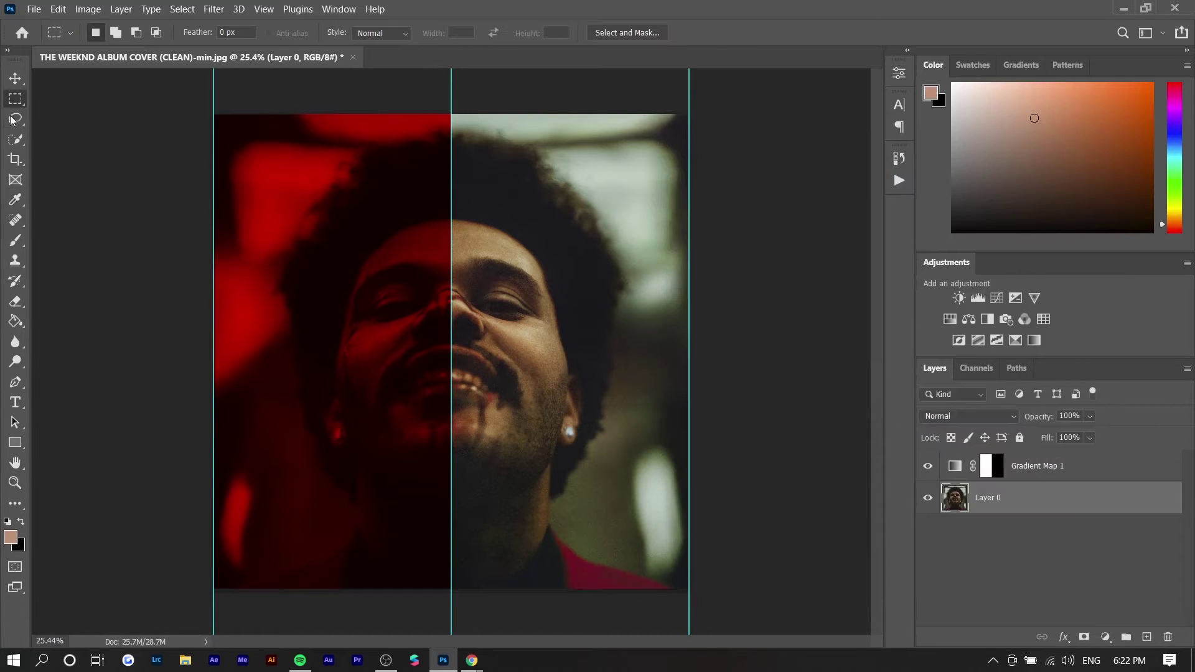
Step: Select the right half and add a second Gradient Map running from bright red ff0202 to black
drag(757, 80, 452, 594)
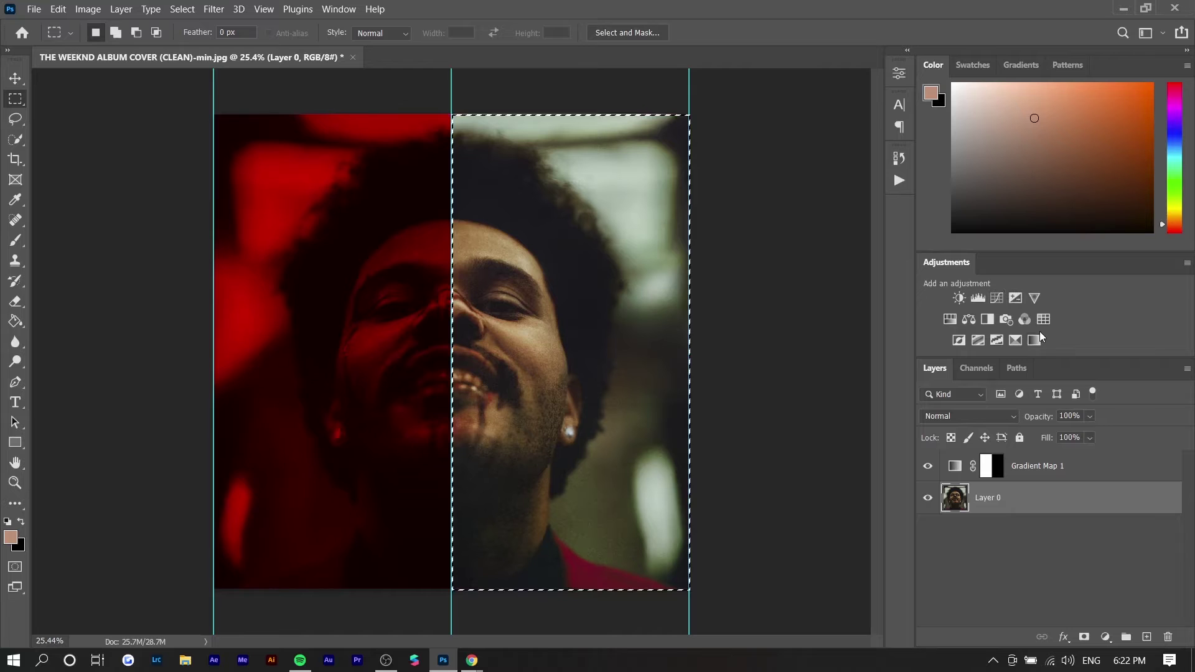
click(1038, 342)
click(707, 102)
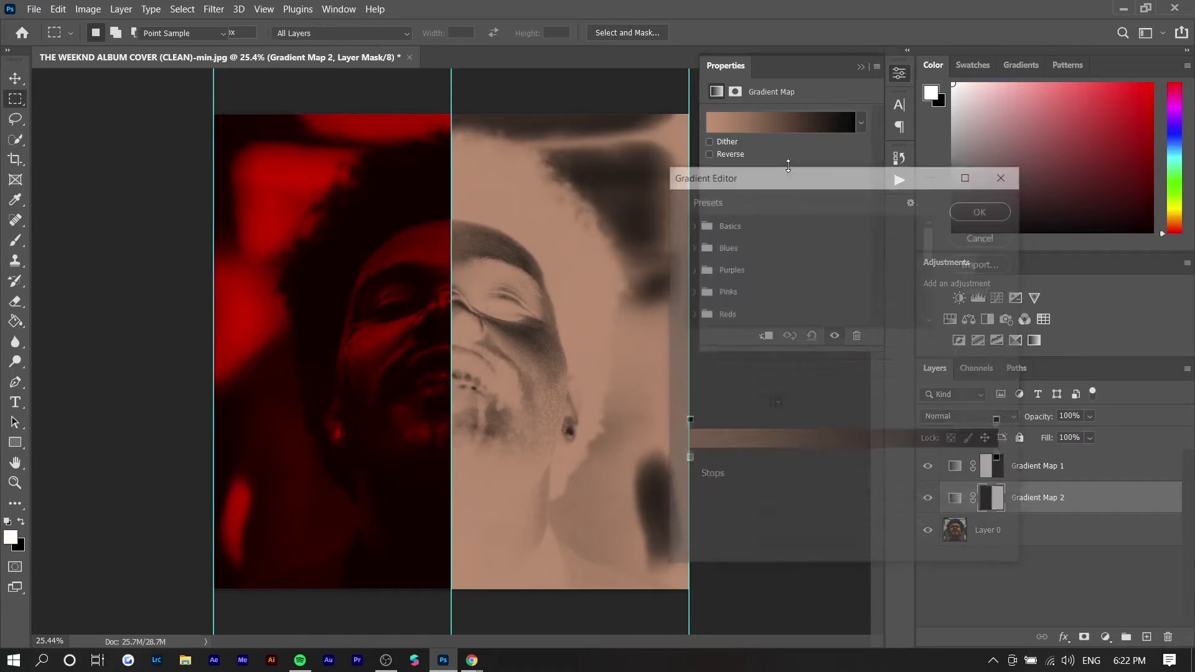
double_click(687, 460)
drag(834, 124, 852, 102)
click(996, 110)
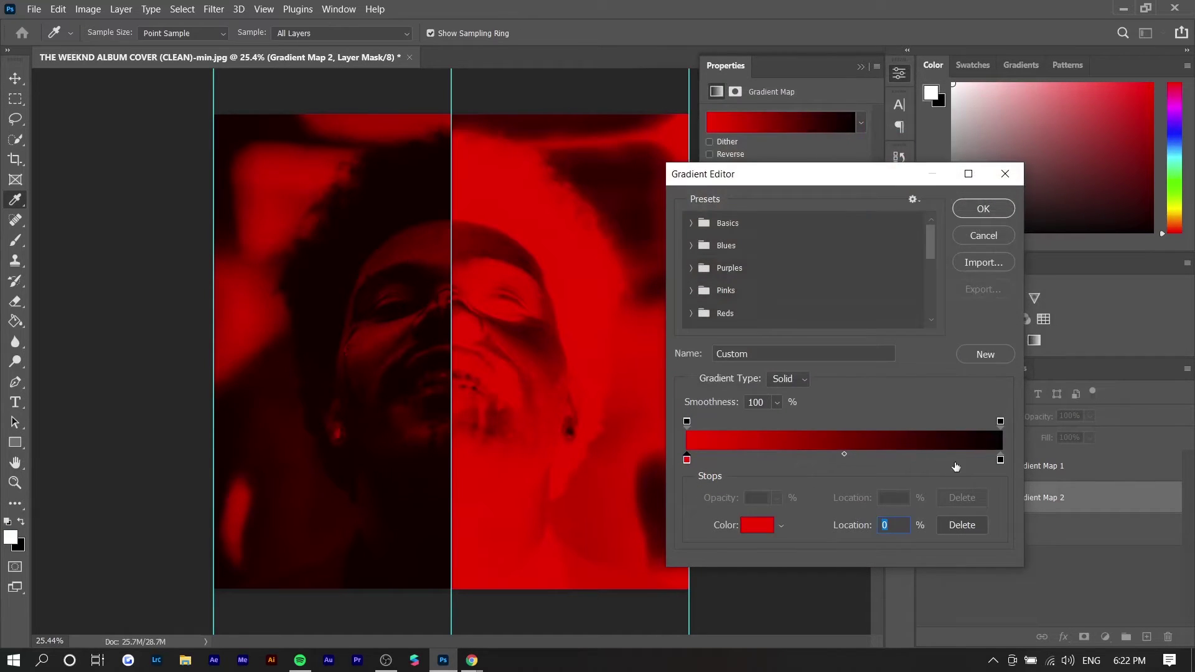
click(989, 205)
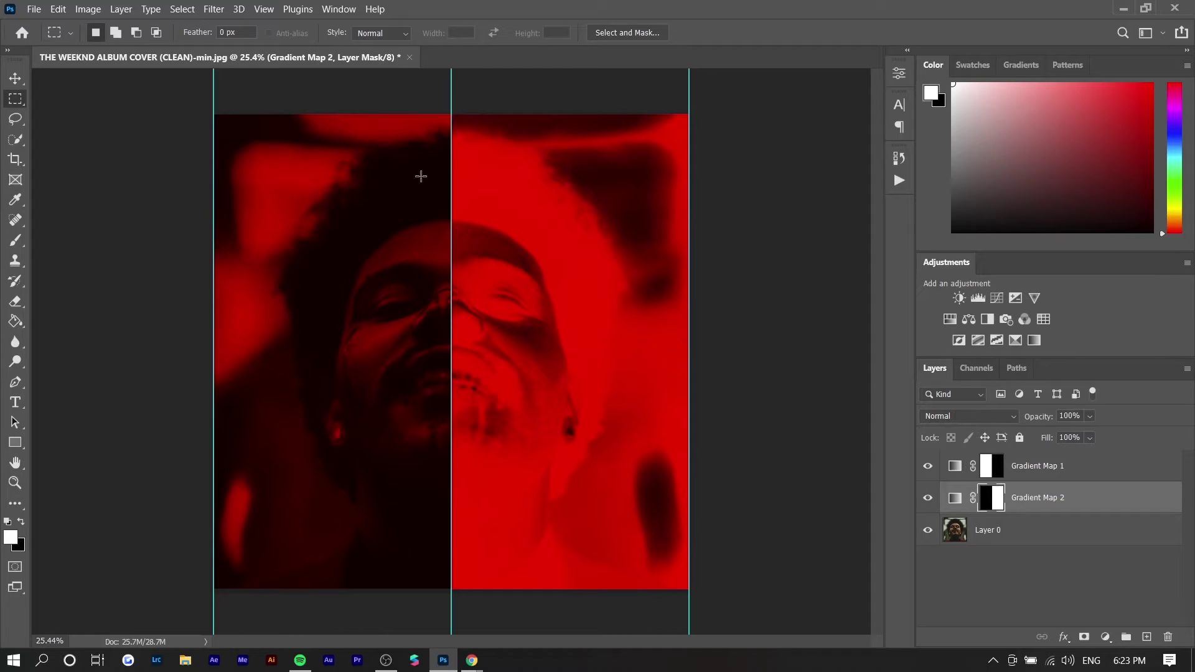
Step: Set Gradient Map 2's blend mode to Lighten and hide the guides
click(974, 418)
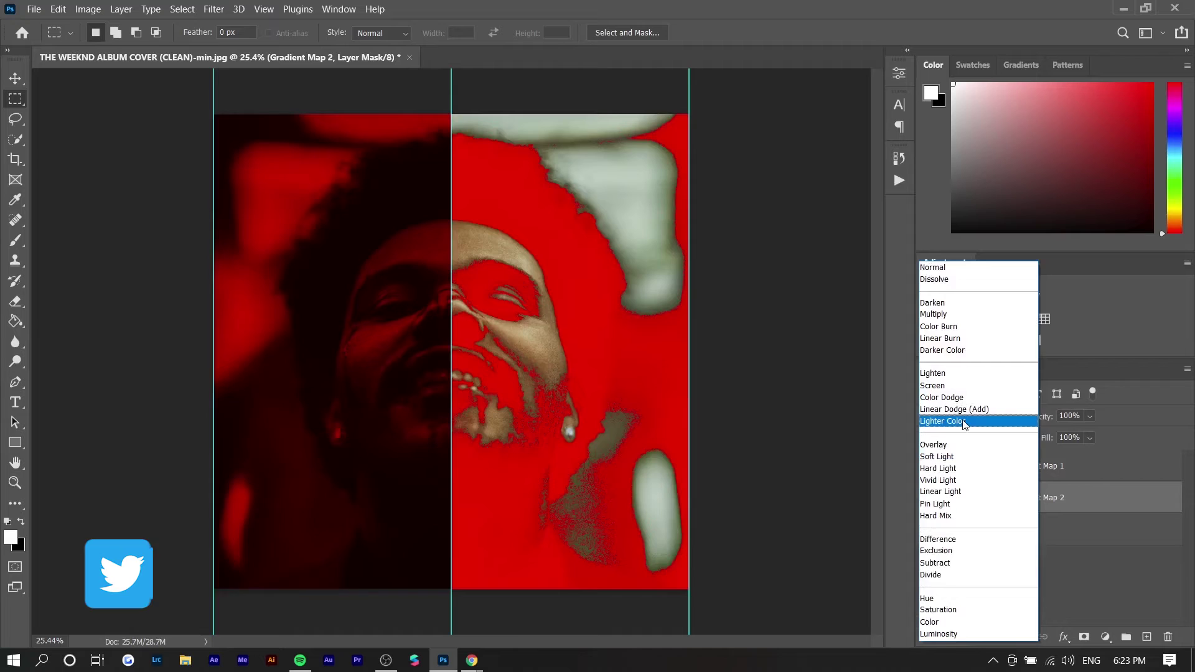
click(951, 374)
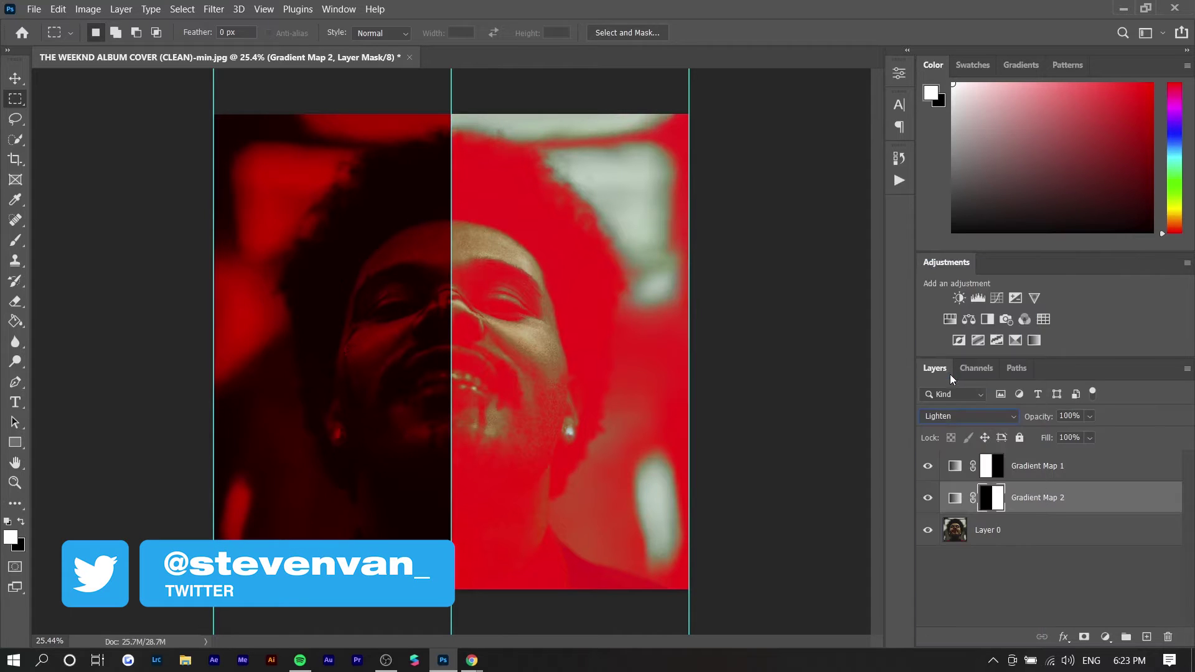
key(v)
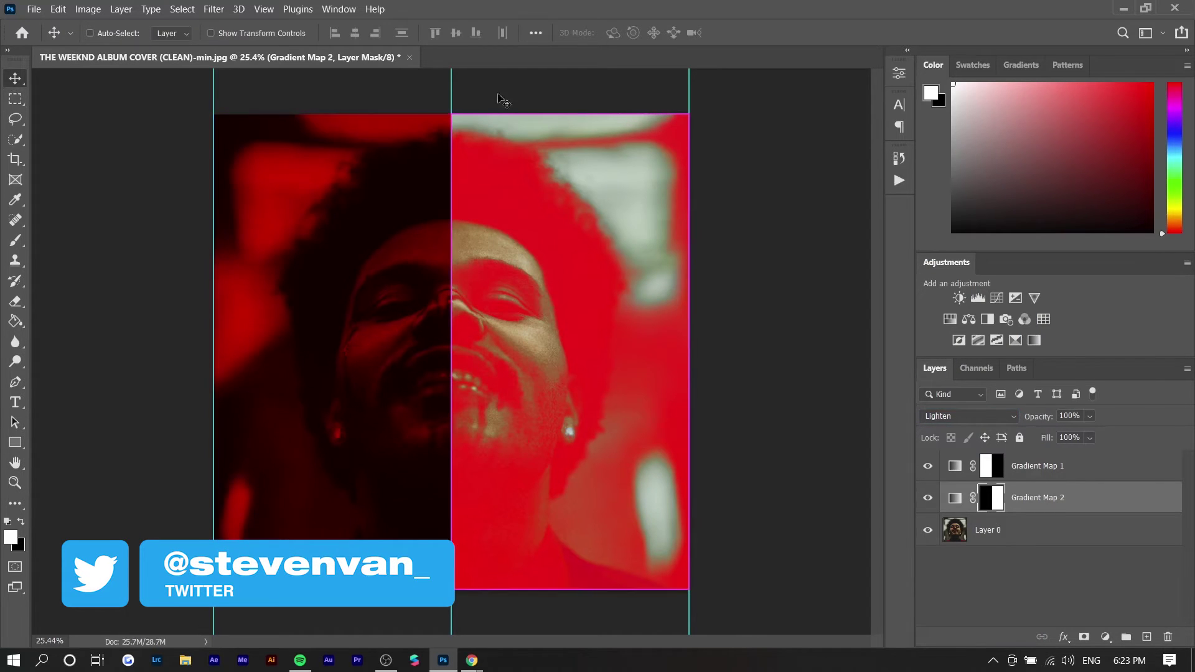
key(ctrl+semicolon)
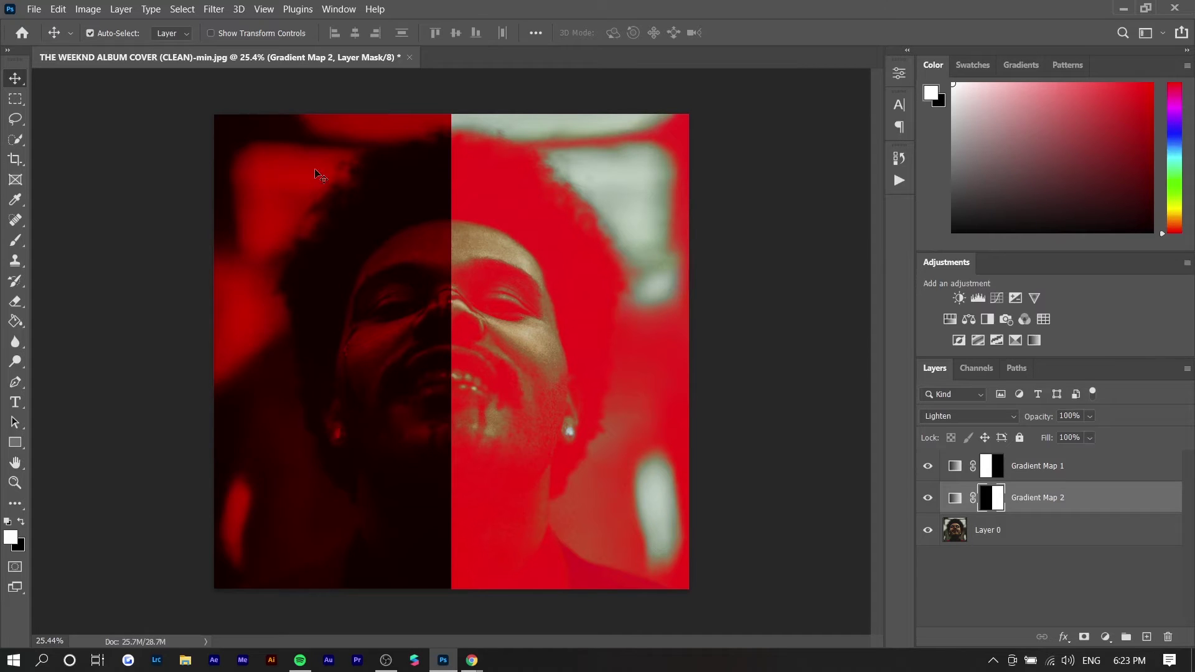
Step: Edit Gradient Map 2's gradient so its left stop becomes red cb0000, and apply it
double_click(954, 498)
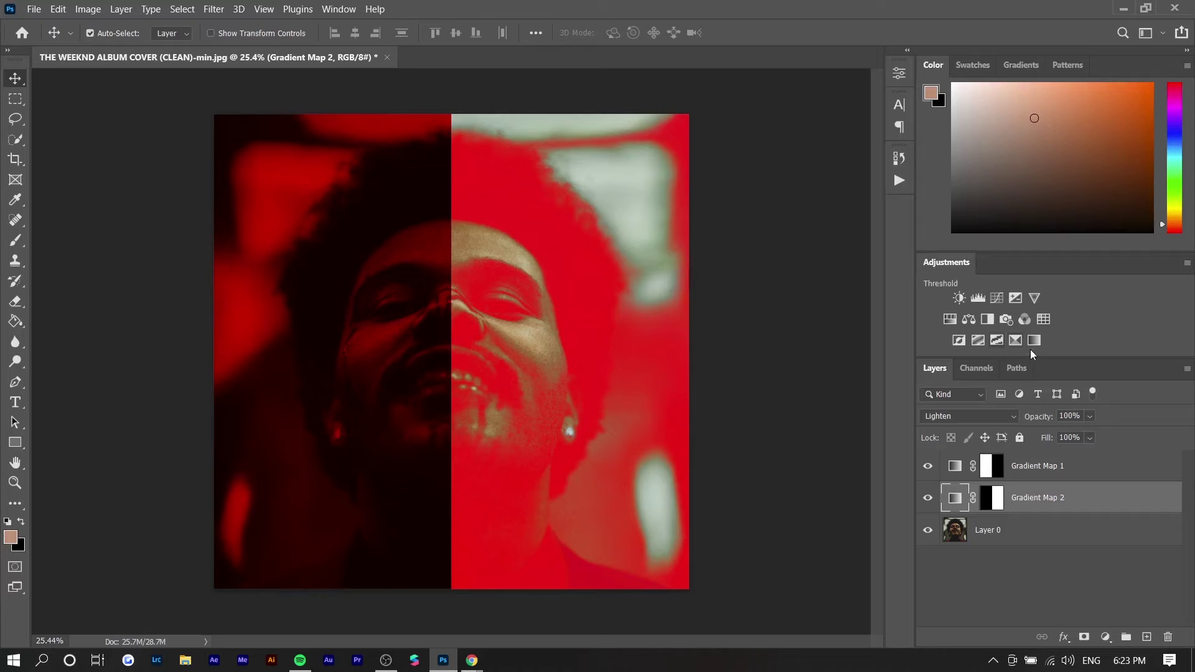
click(828, 134)
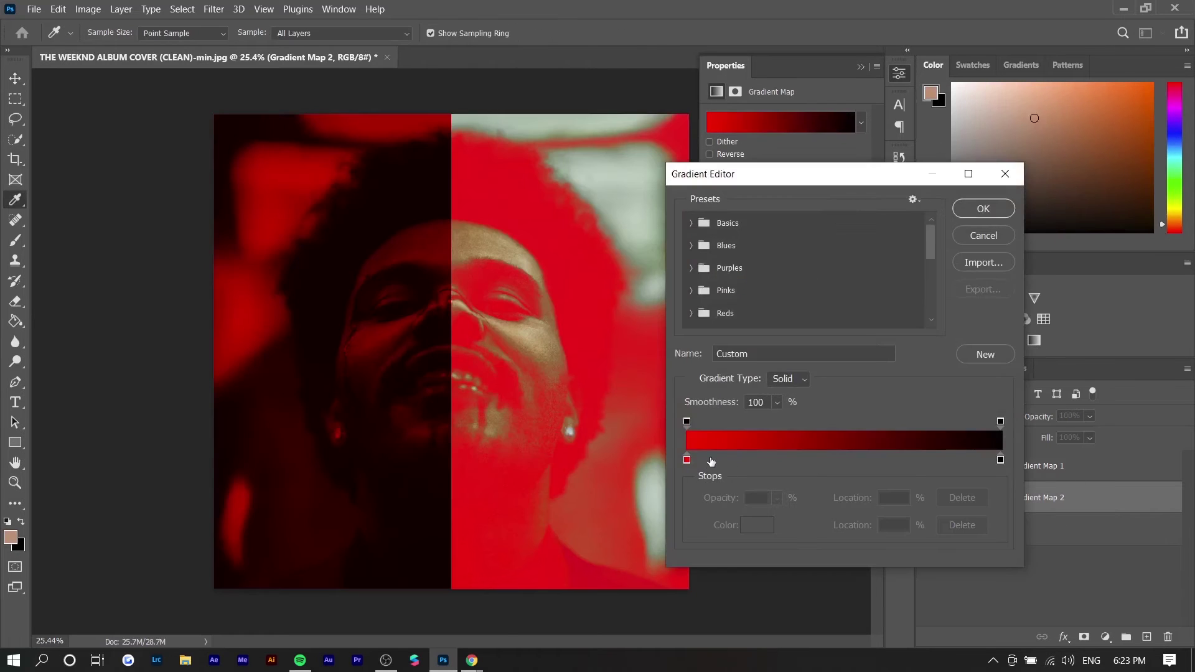
double_click(687, 460)
click(835, 183)
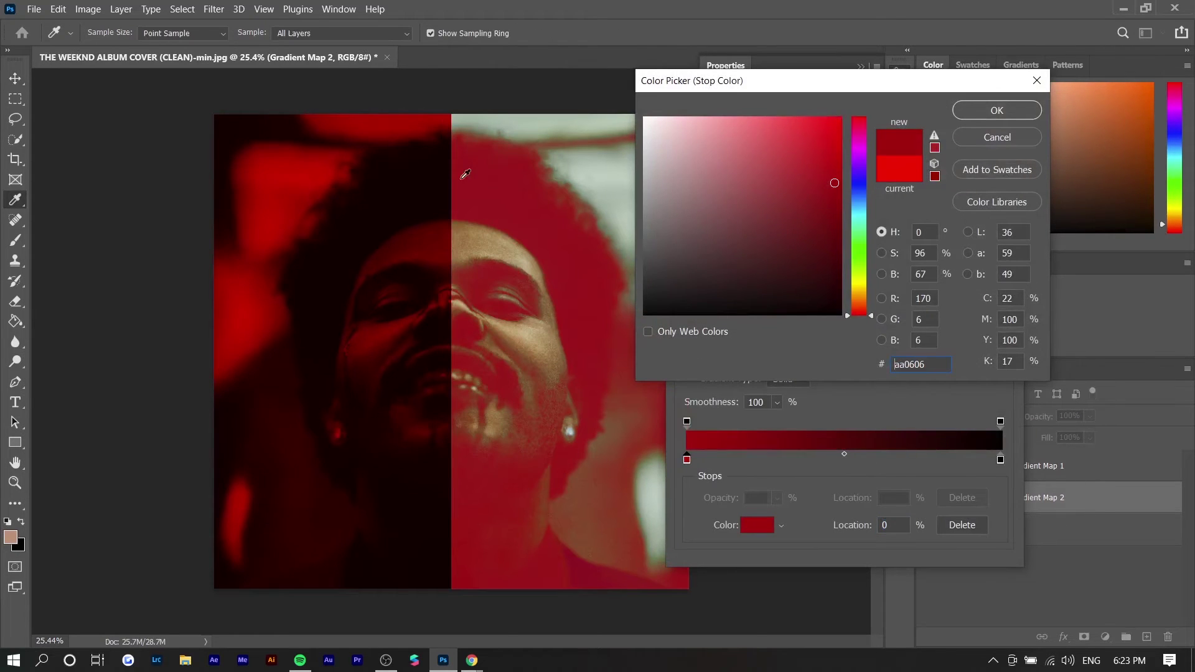
drag(809, 194, 838, 158)
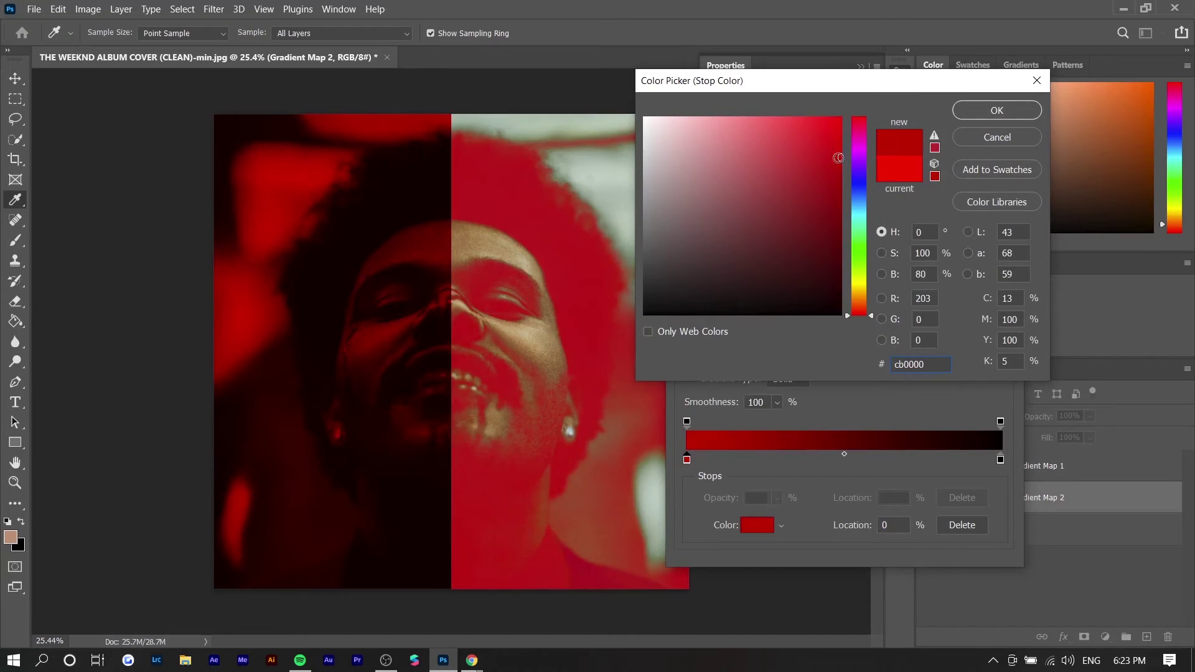
click(994, 110)
click(992, 216)
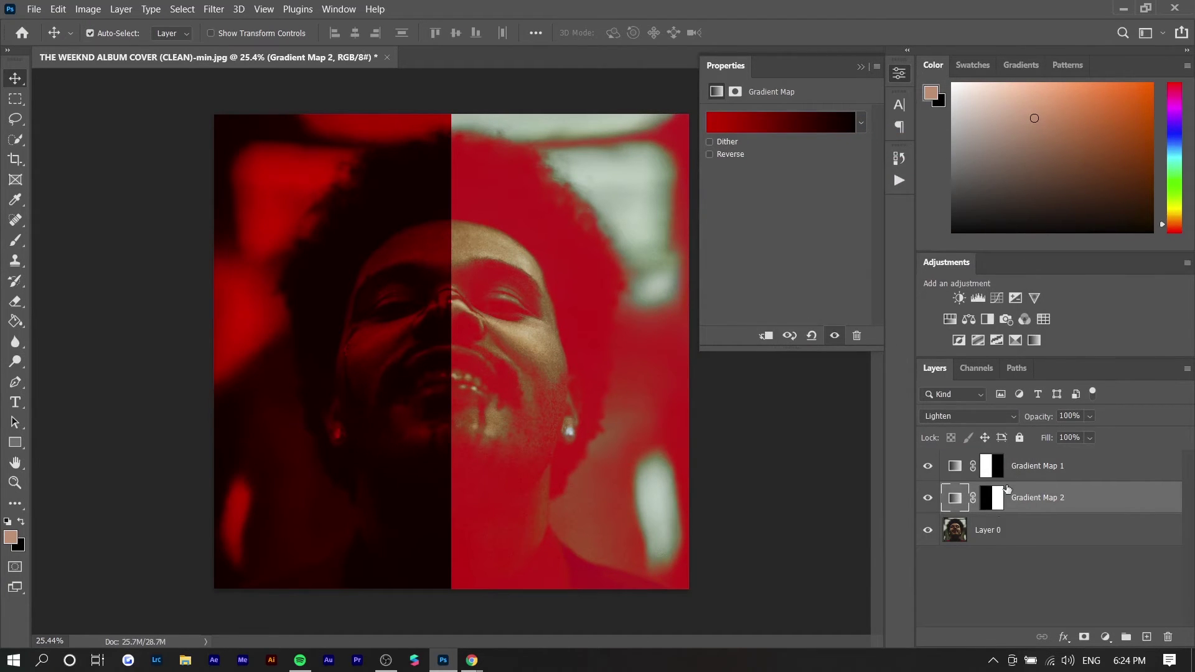
click(992, 466)
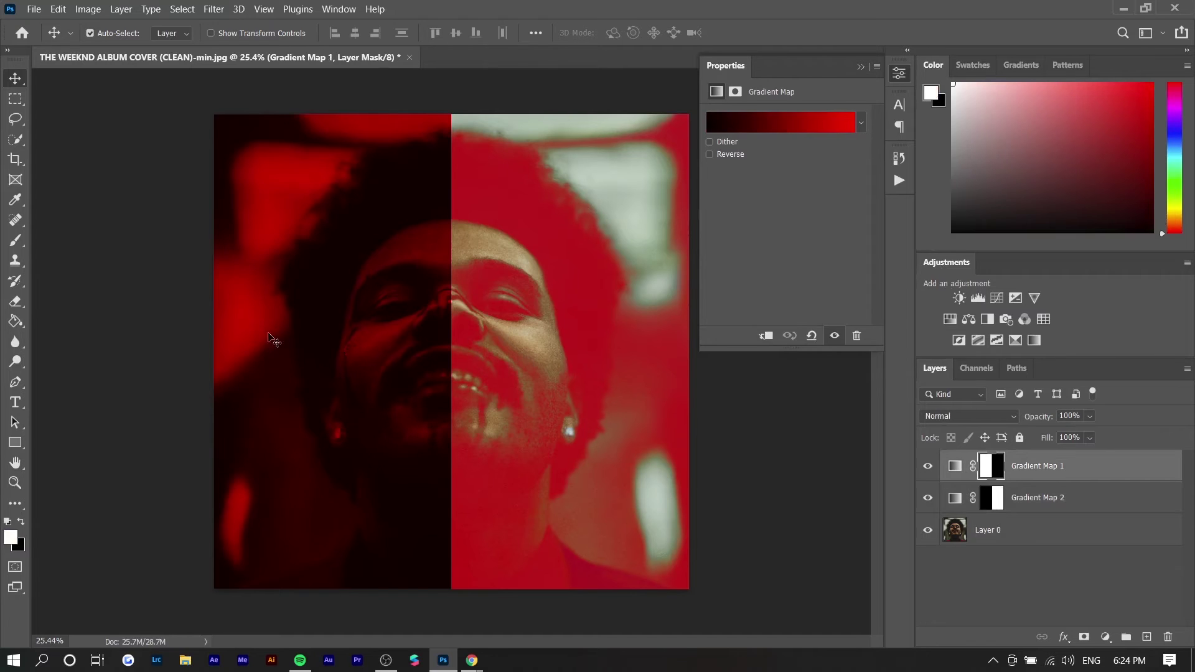
Step: Add a Curves layer clipped to Gradient Map 1
click(994, 298)
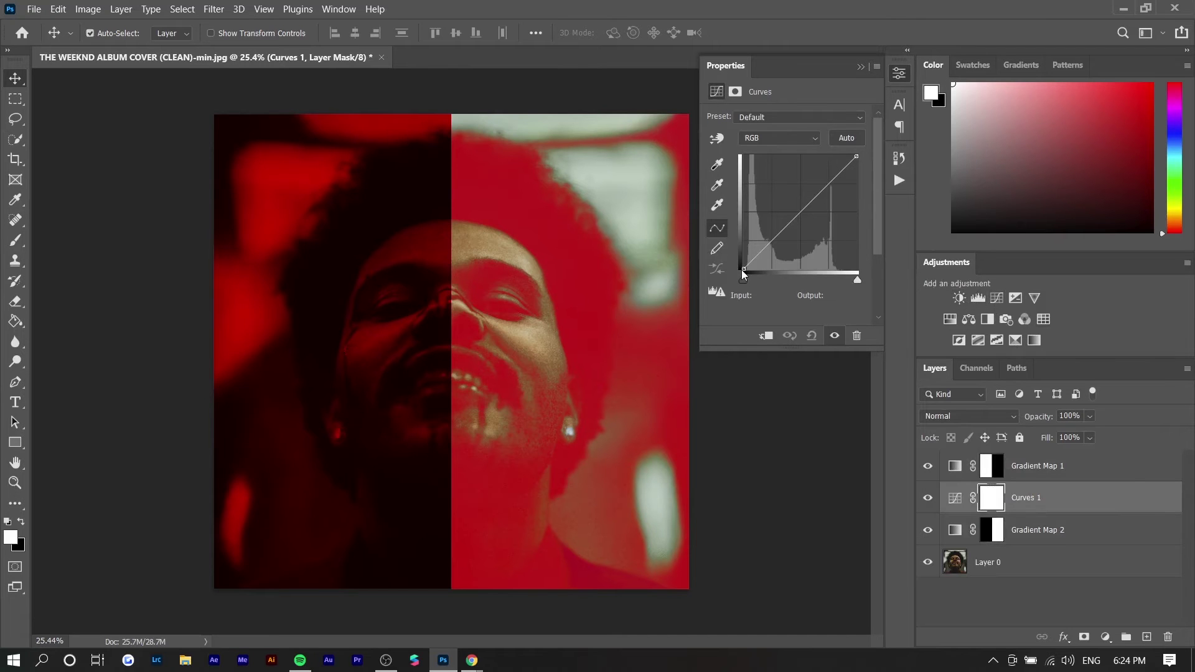
key(ctrl+z)
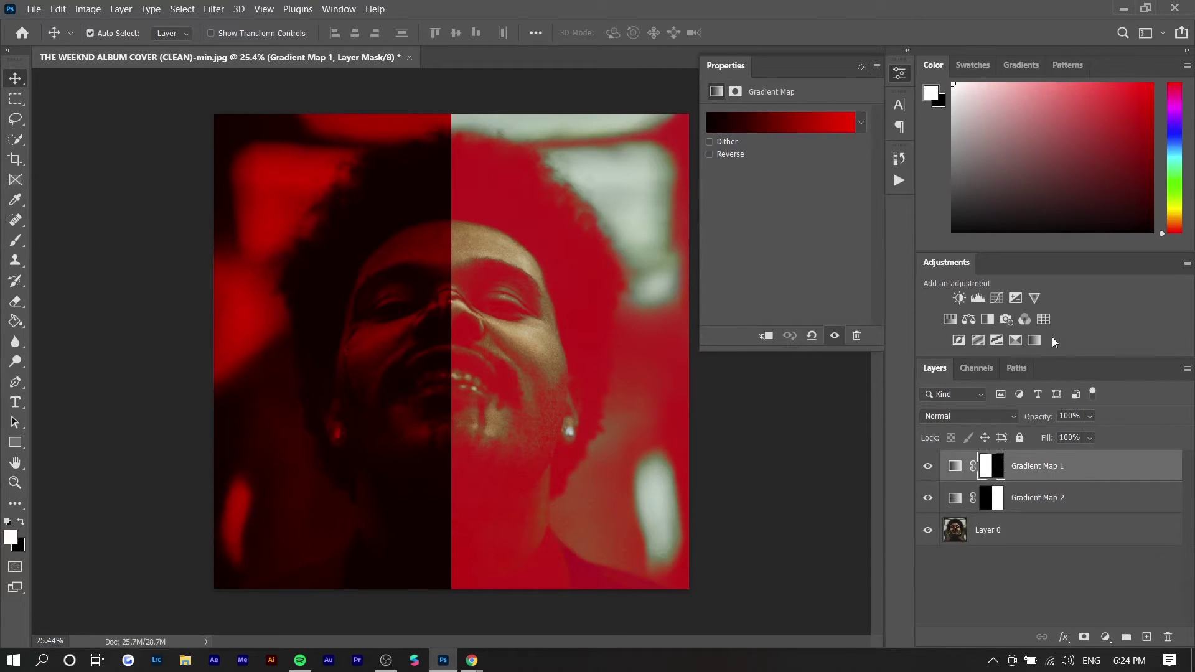
click(994, 298)
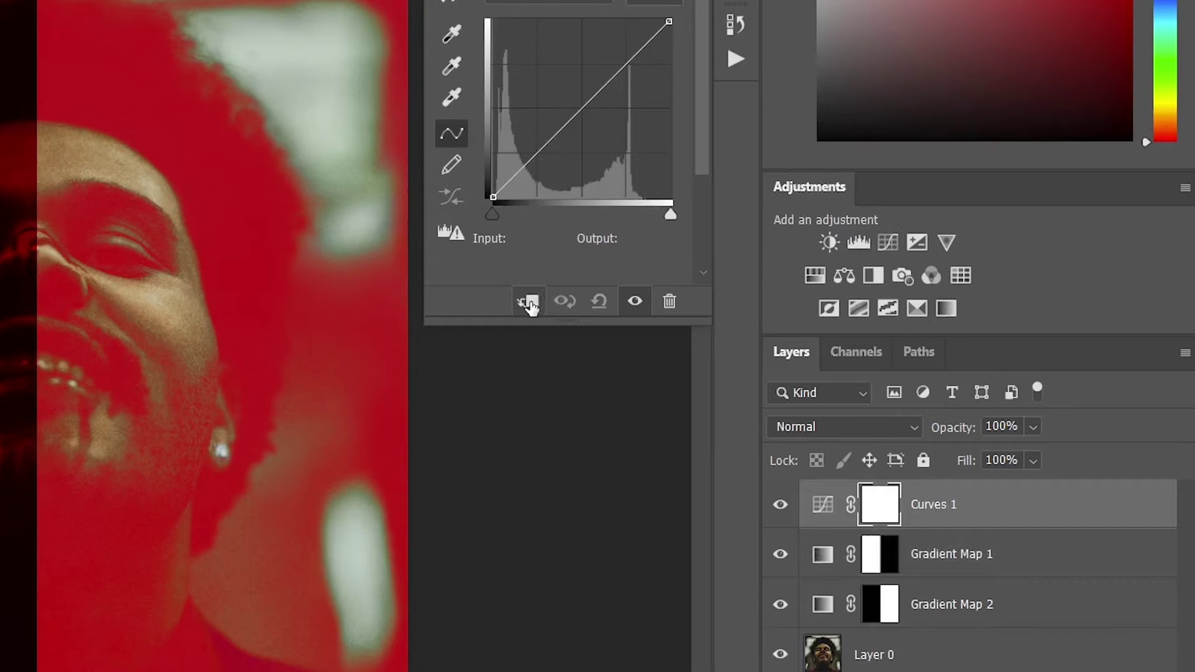
click(528, 303)
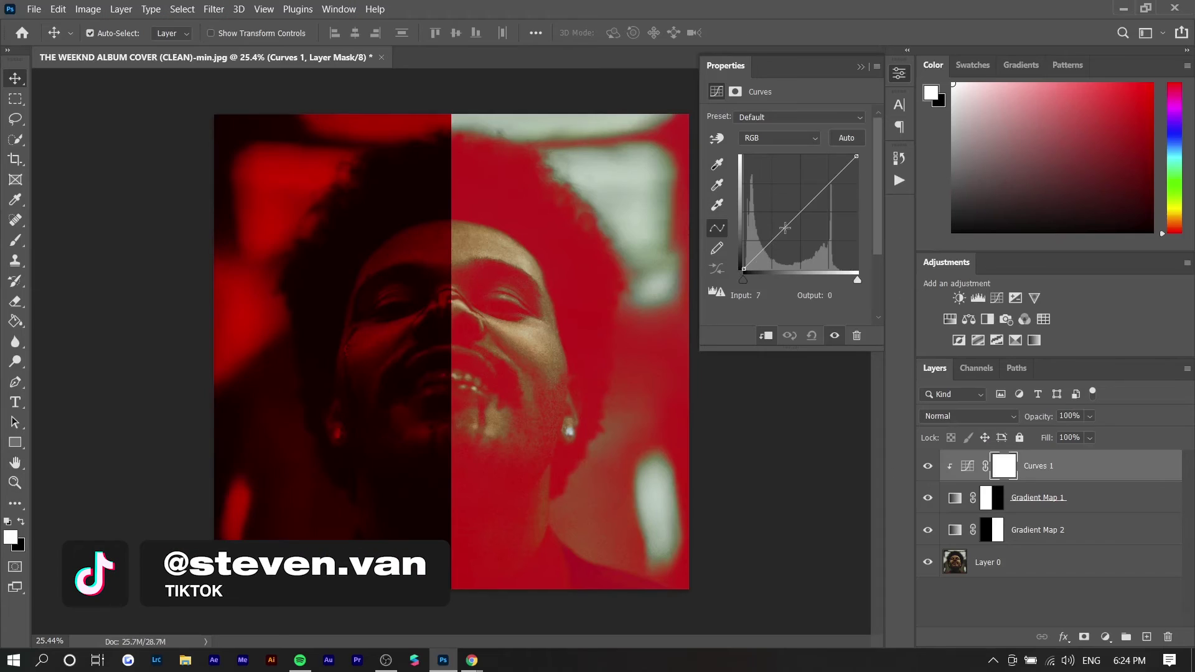
click(590, 105)
drag(787, 179, 799, 214)
key(Delete)
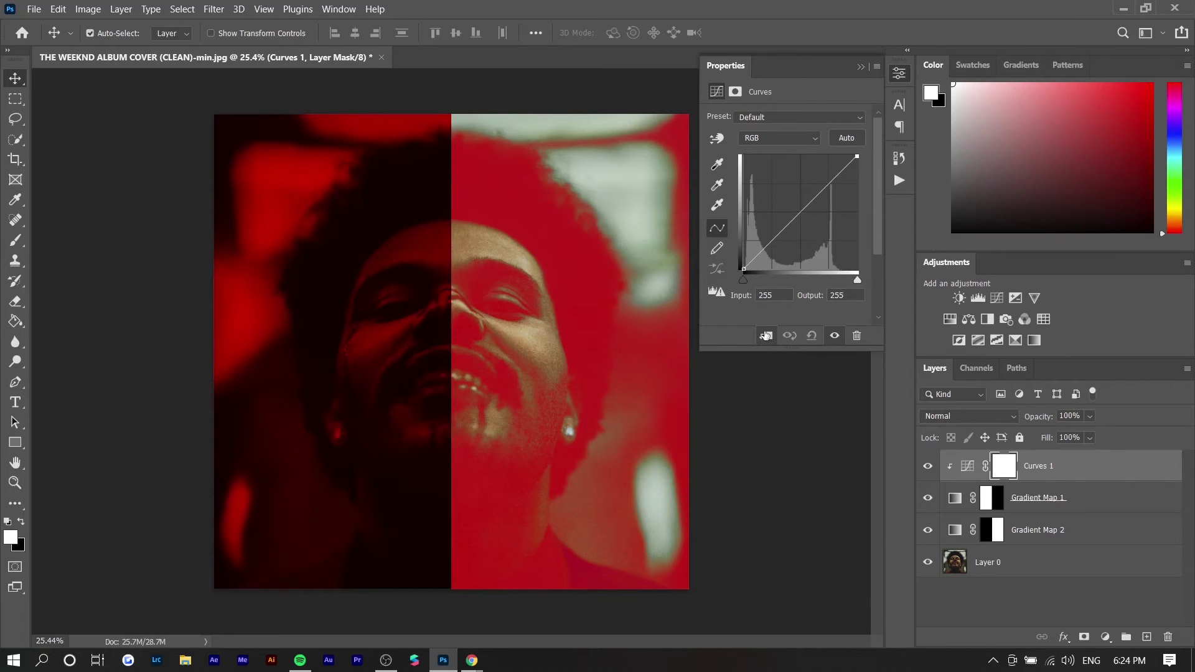
Step: Lift the curve's black point, bow it upward, and lower the white point to 227
click(743, 270)
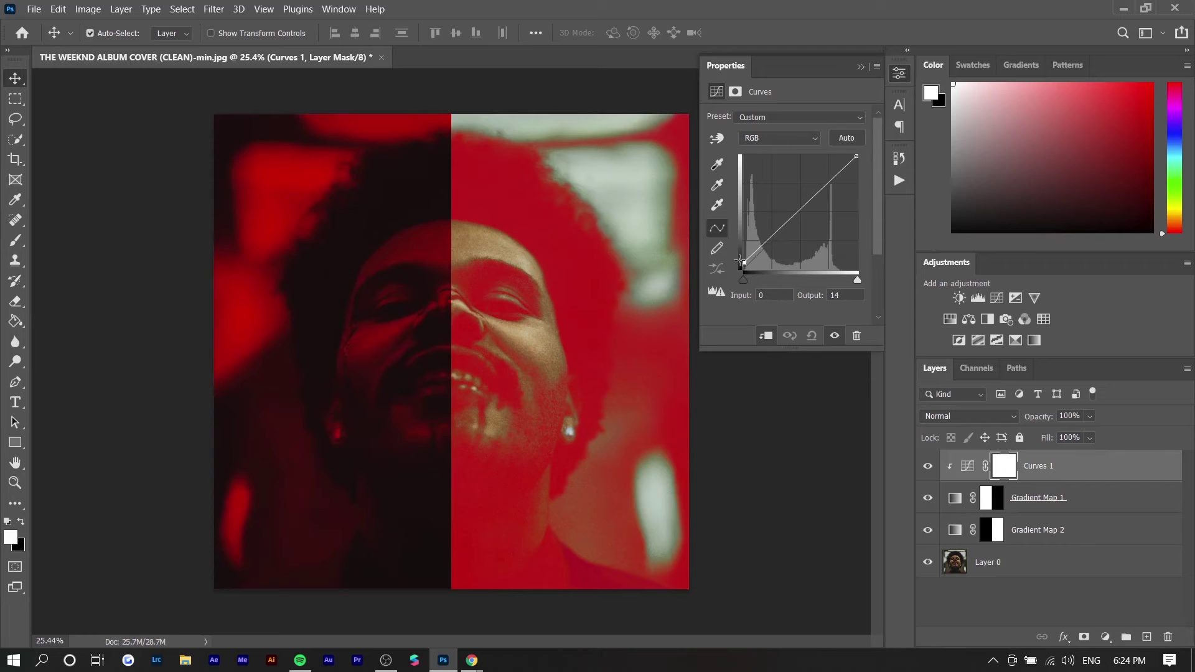
drag(728, 283, 721, 266)
click(856, 155)
mouse_move(858, 168)
mouse_down()
mouse_move(862, 197)
mouse_move(865, 148)
mouse_up()
drag(793, 217, 793, 201)
drag(864, 137, 867, 169)
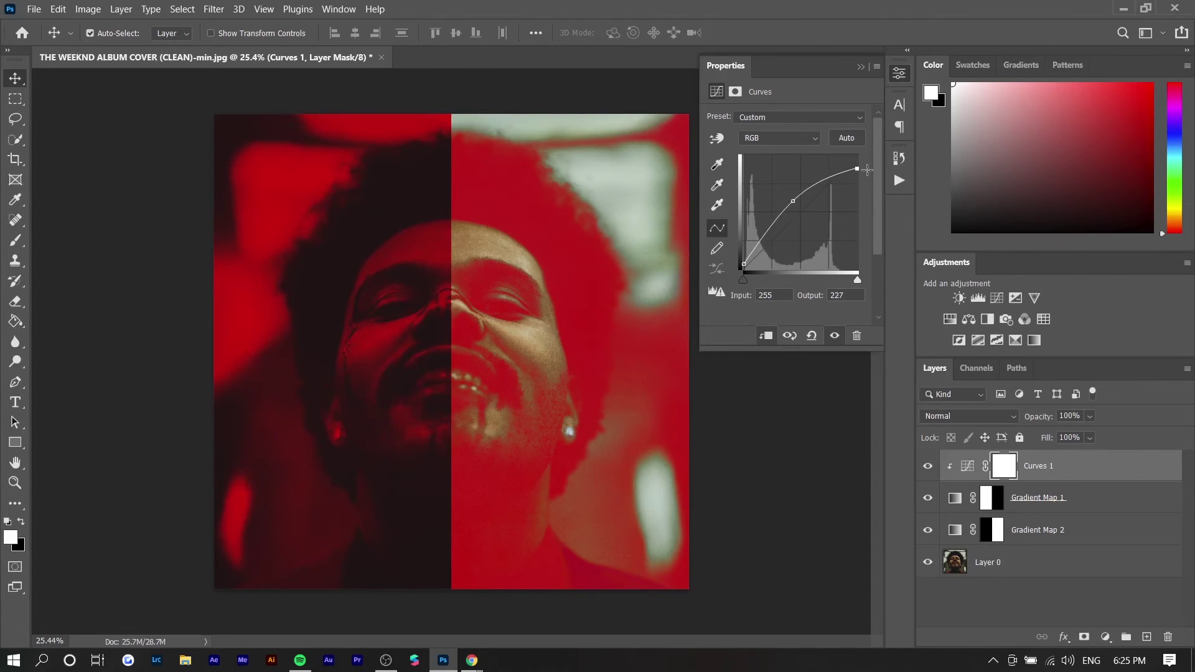
Step: Clip a second Curves layer to Gradient Map 2, pulling highlights down and lifting the blacks
click(541, 325)
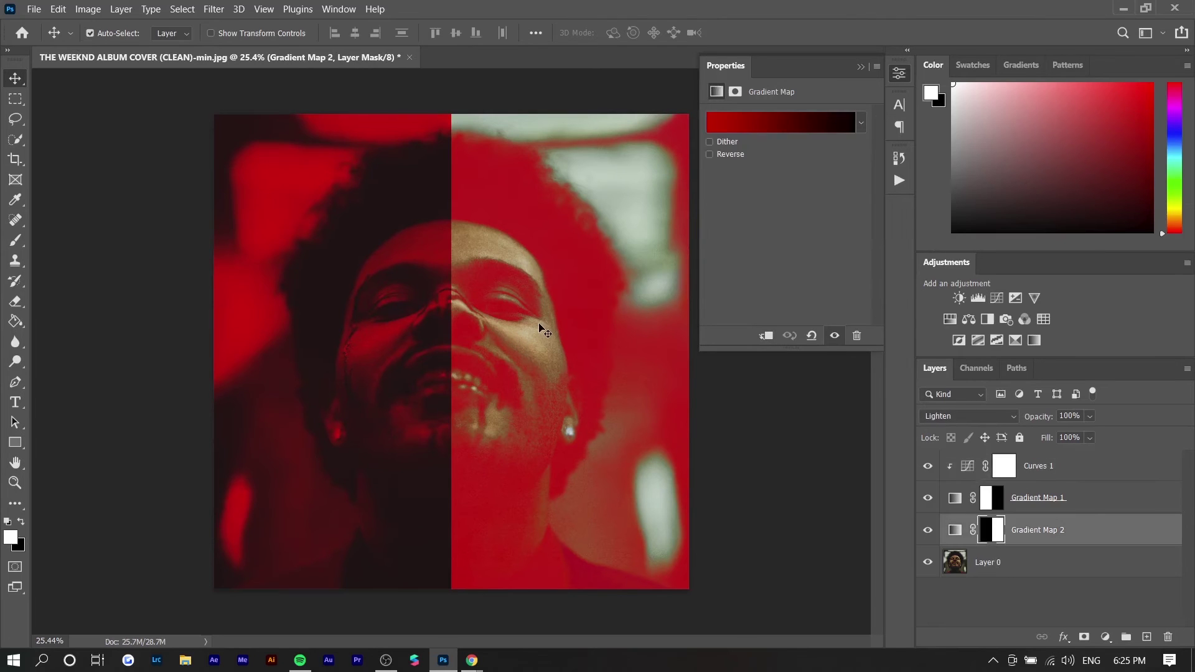
click(994, 299)
click(766, 335)
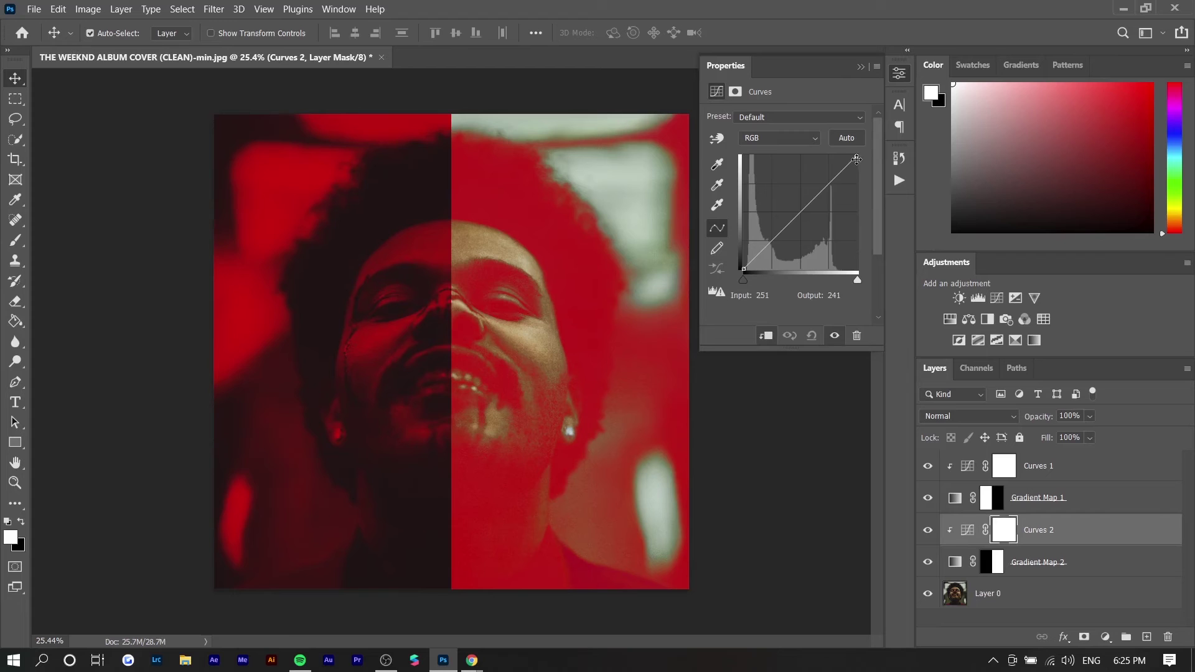
drag(857, 157, 857, 192)
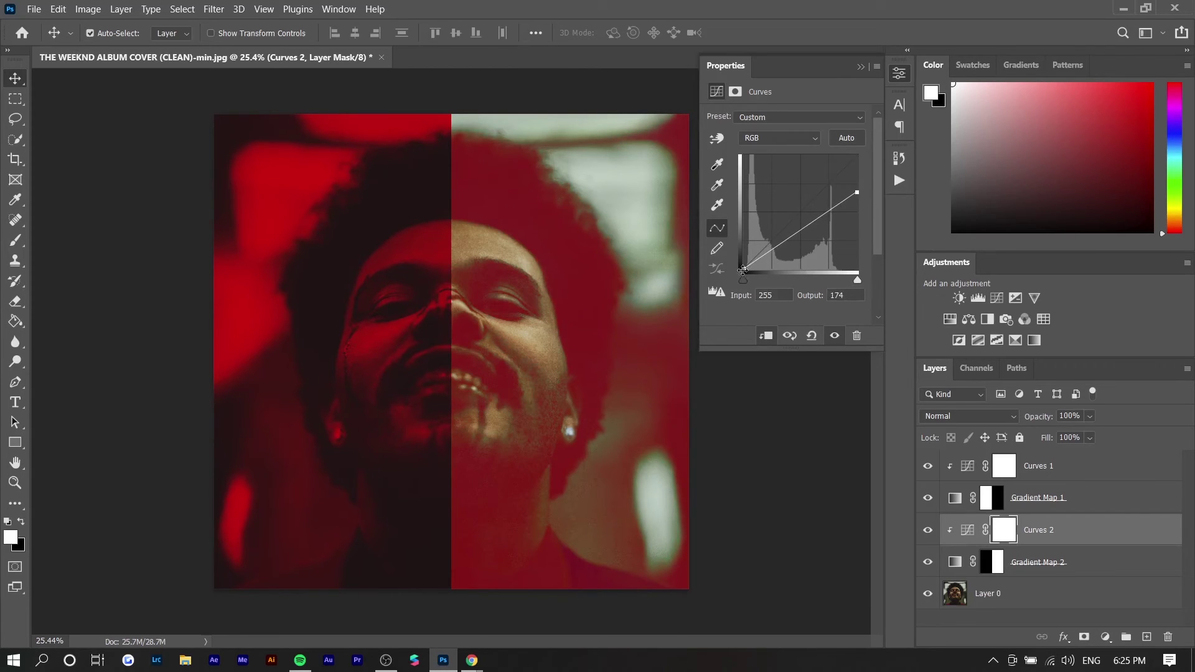
drag(743, 270, 743, 255)
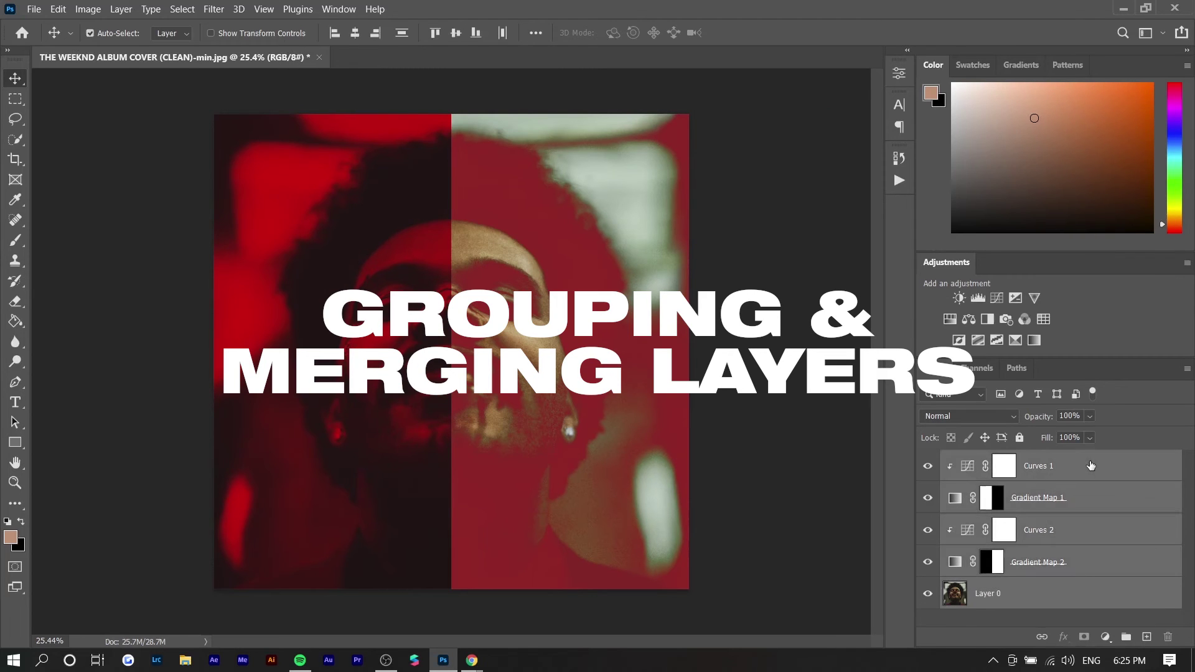
Step: Group the layers into Group 1, duplicate it, and merge the copy into one layer
key(ctrl+g)
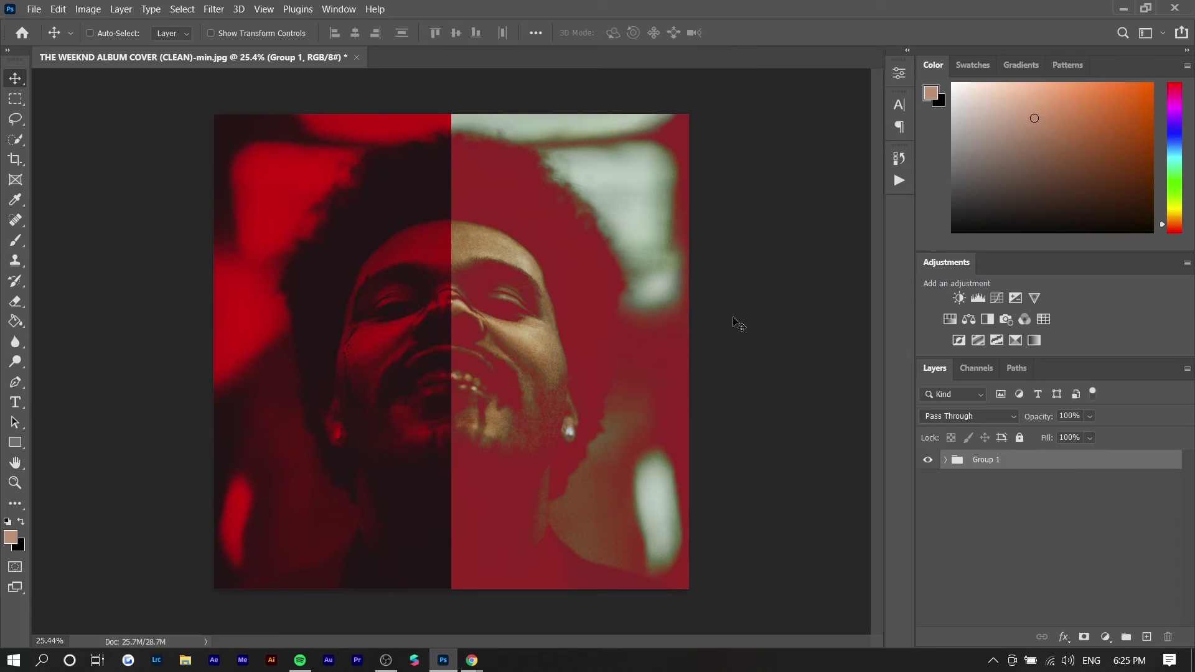
key(ctrl+j)
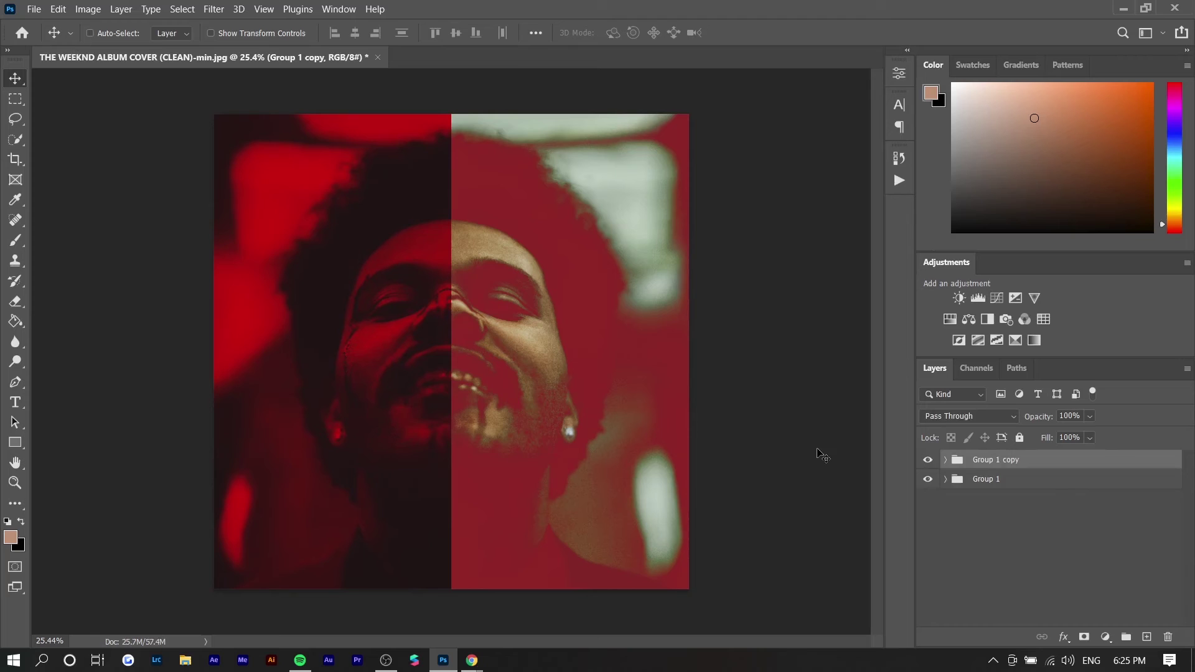
key(ctrl+e)
Step: Toggle the merged Group 1 copy's visibility to compare the result
click(928, 466)
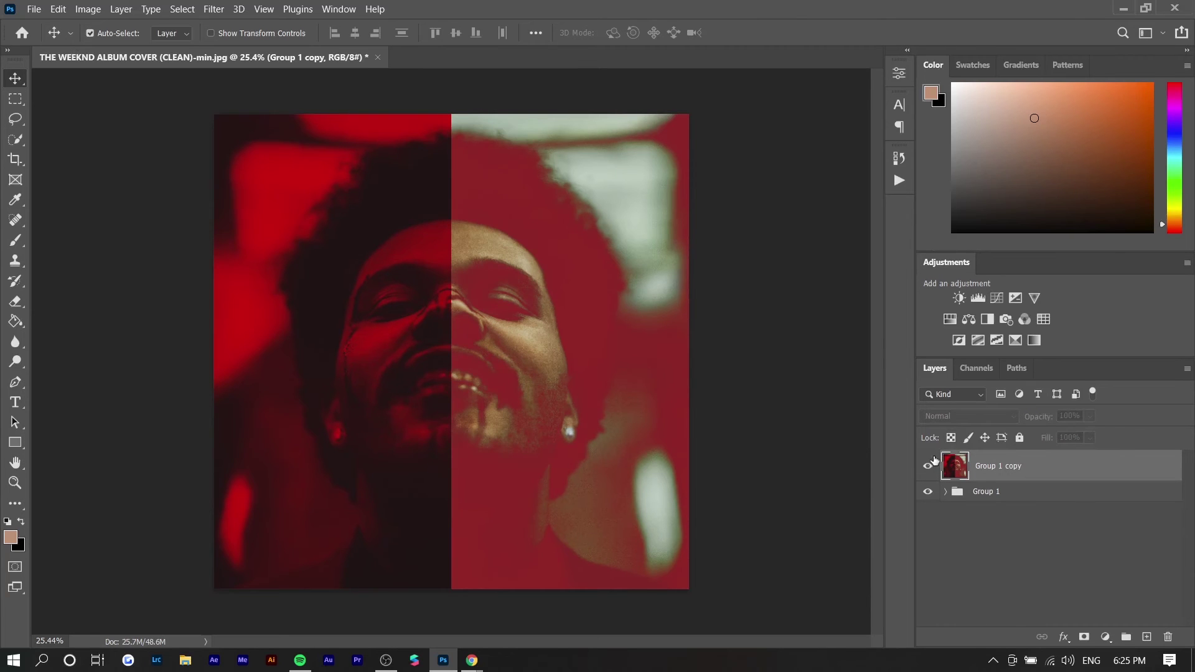
click(931, 463)
click(928, 470)
click(929, 471)
click(928, 466)
click(928, 466)
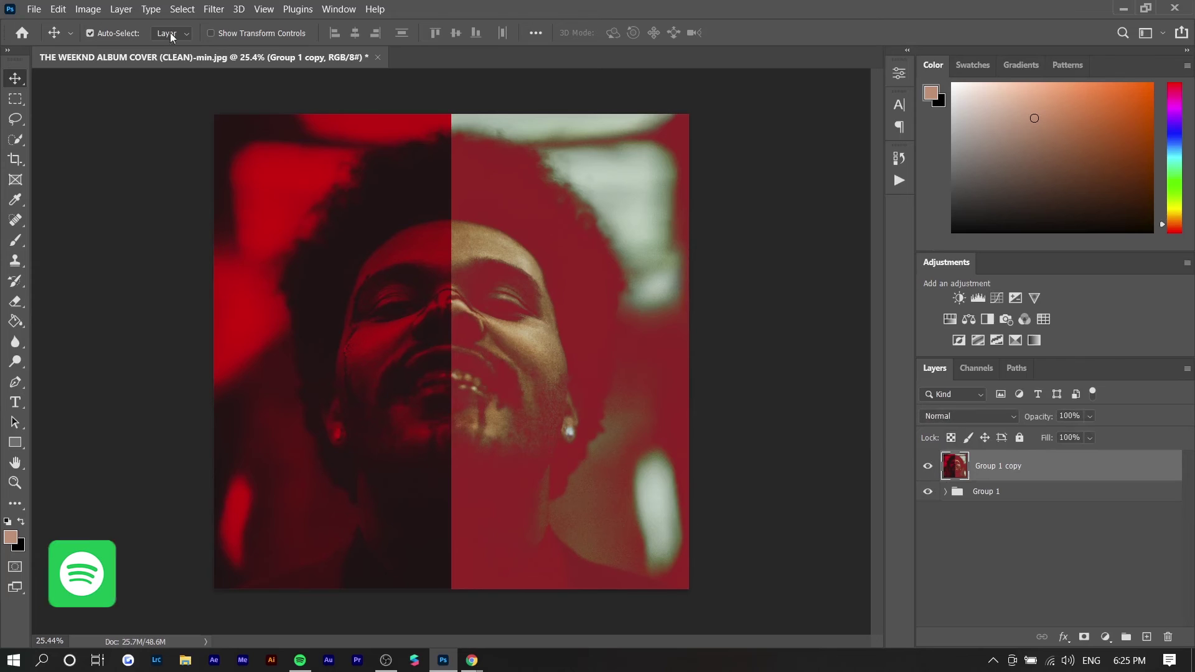
Step: Add 16.80% noise to the merged layer and darken it with a Curves layer
click(213, 9)
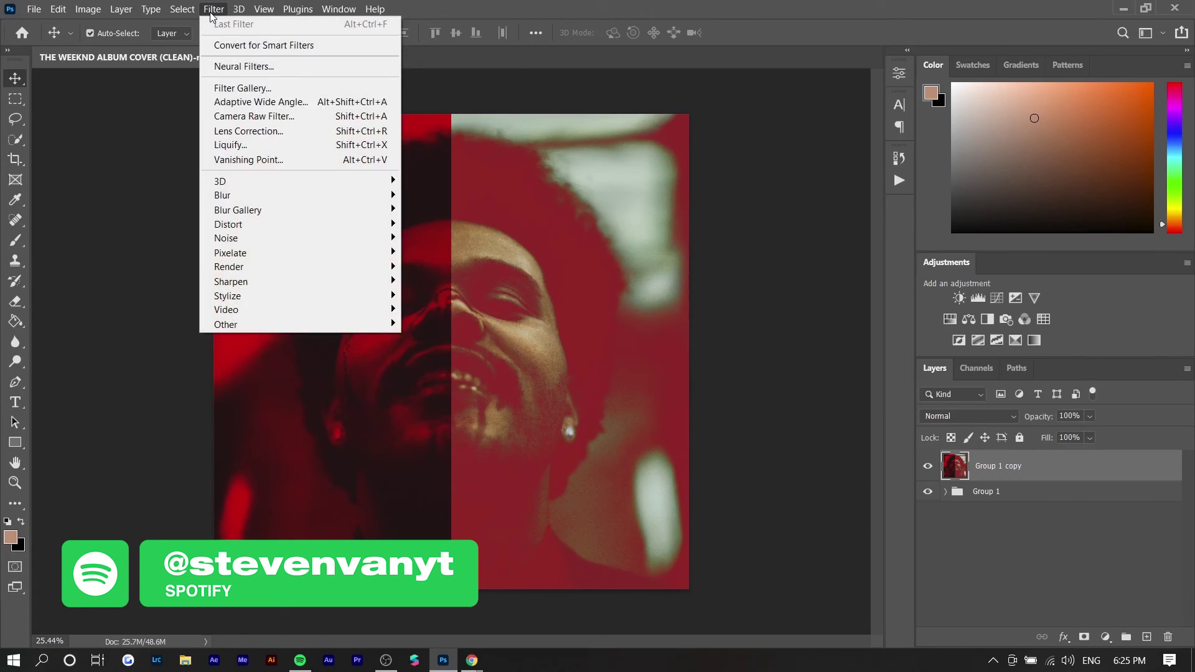
mouse_move(324, 239)
click(438, 237)
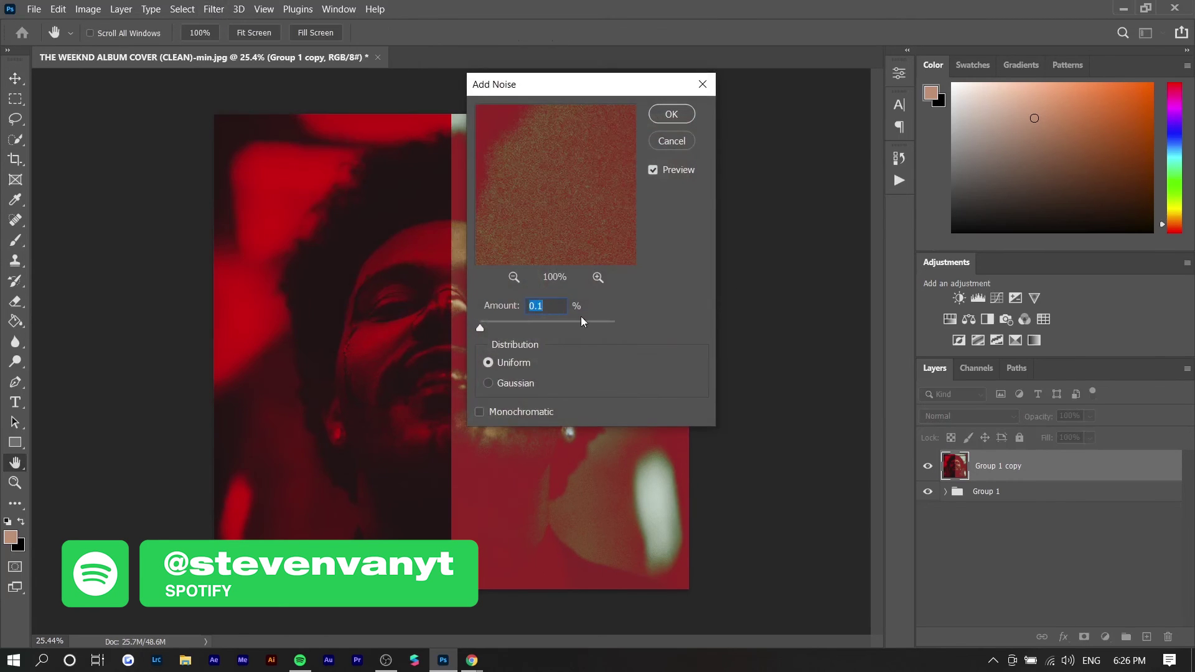
drag(712, 318, 723, 319)
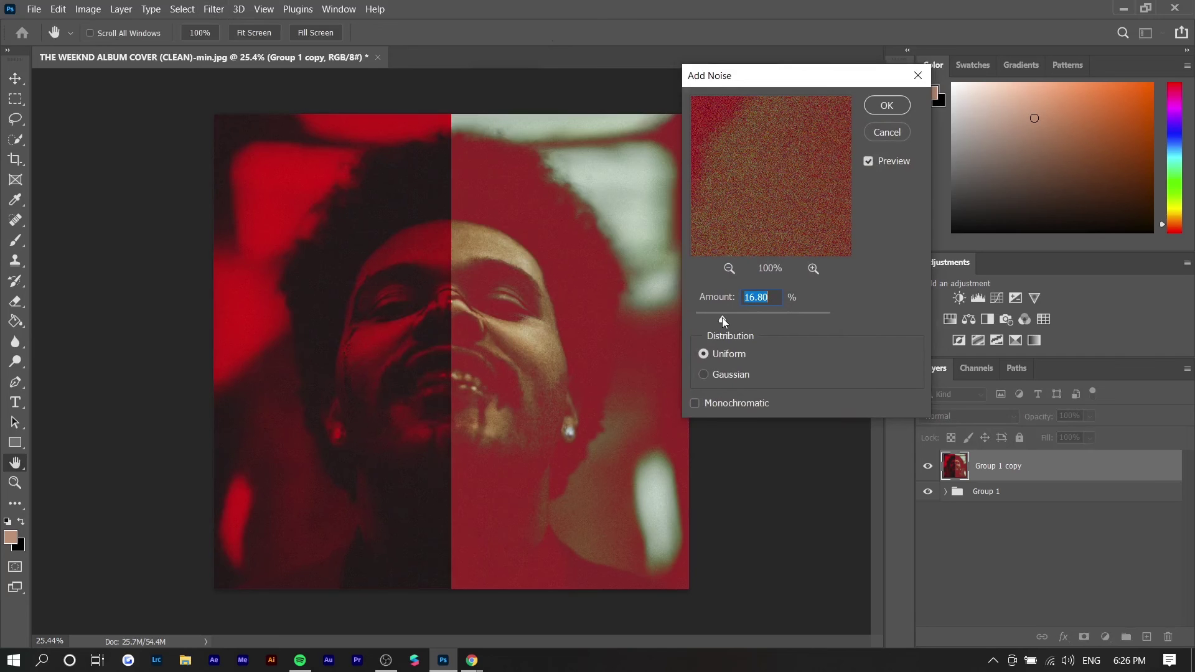
click(886, 105)
click(996, 298)
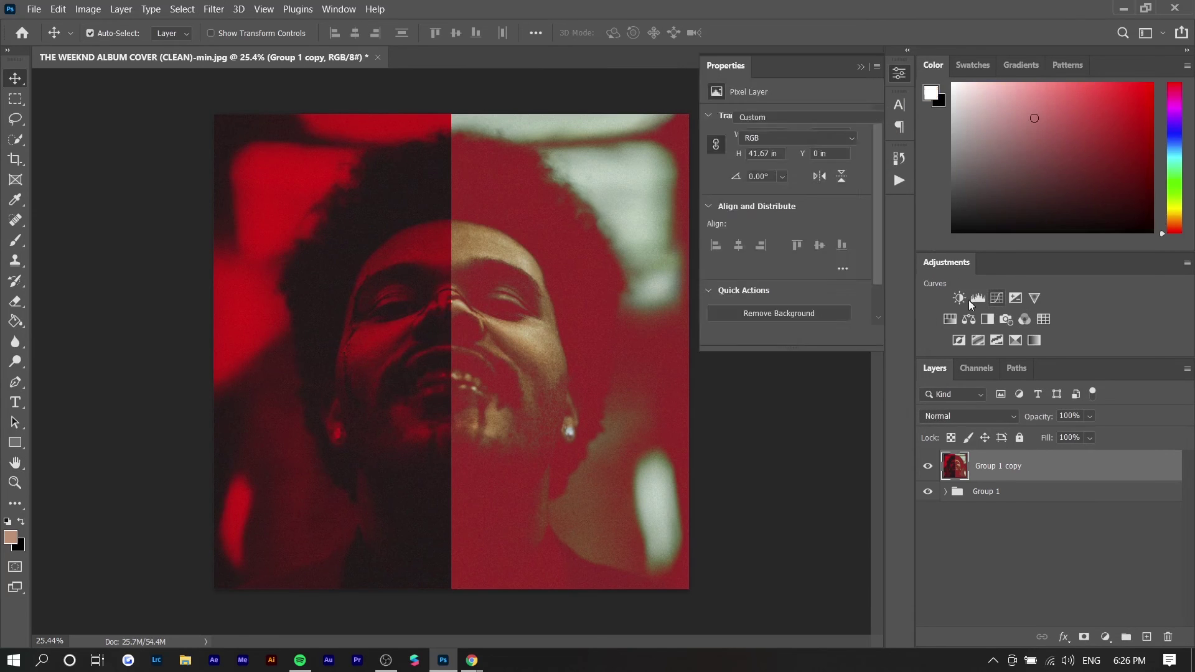
drag(803, 210, 821, 191)
Step: Add a Color Balance layer with midtones at +3 red, +23 green, +10 blue
click(969, 320)
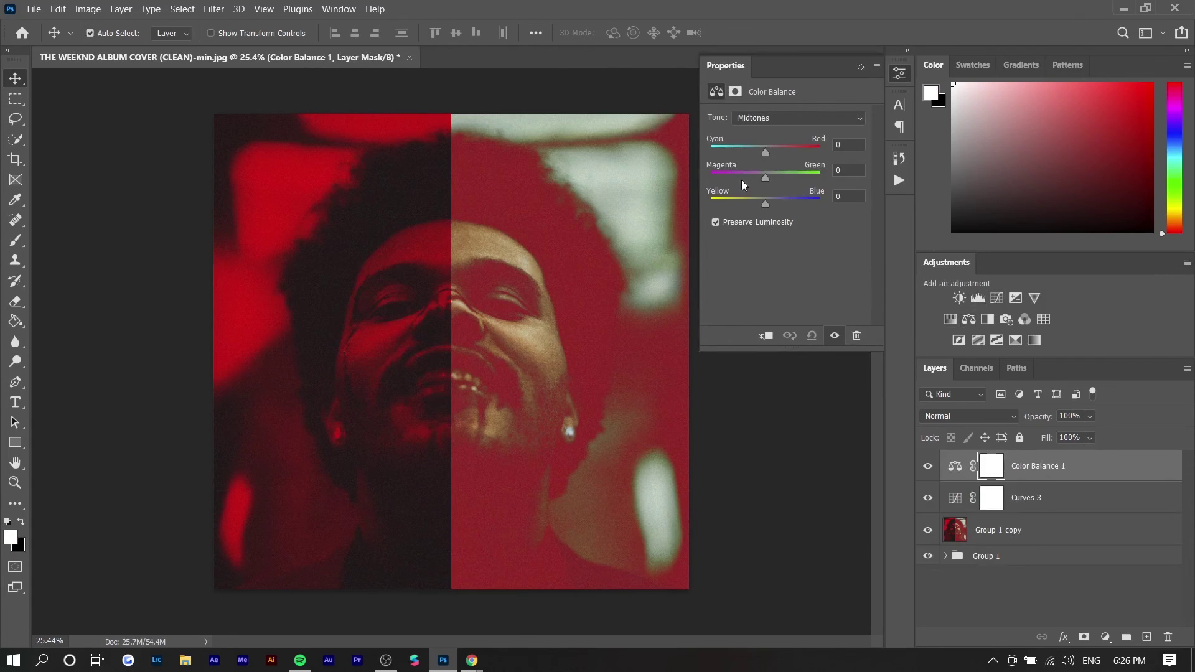
mouse_move(763, 178)
mouse_down()
mouse_move(791, 178)
mouse_move(778, 185)
mouse_up()
drag(765, 152, 767, 151)
drag(765, 204, 770, 204)
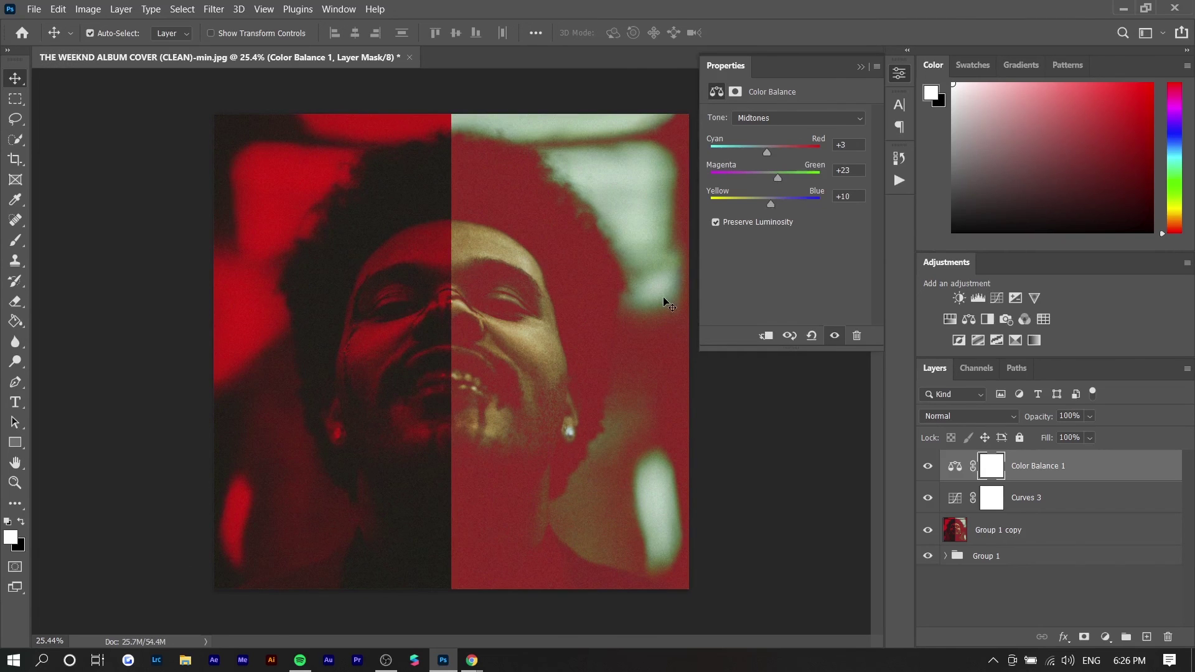